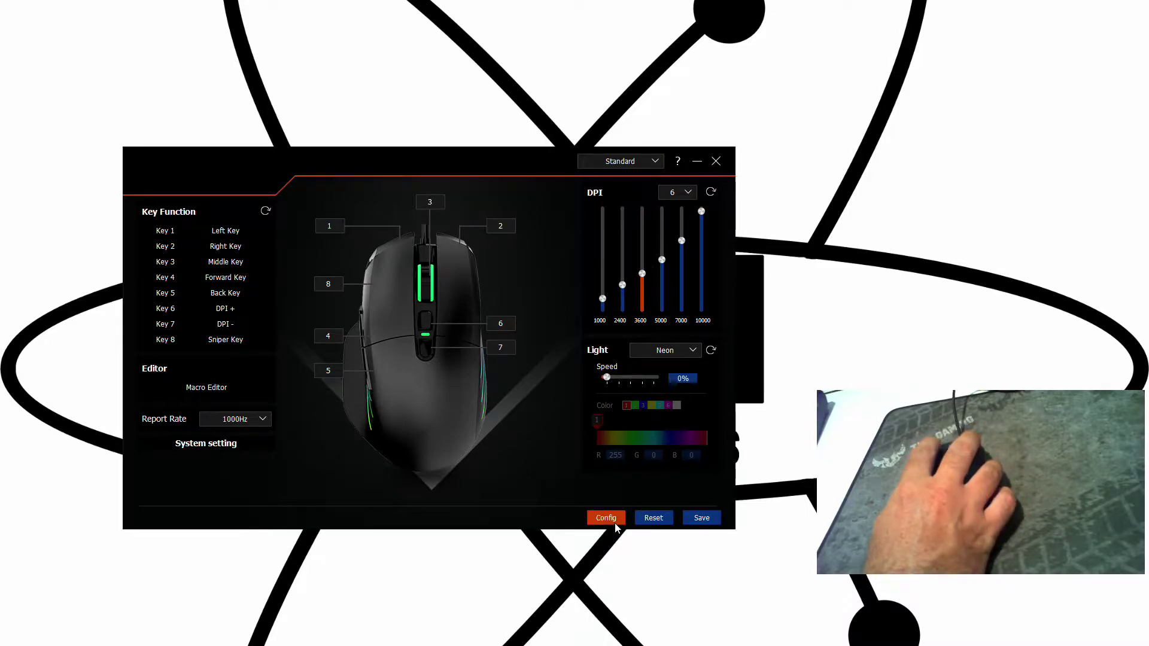
- Add two new profiles to the saved profile list, named BFII and fortnite
click(615, 522)
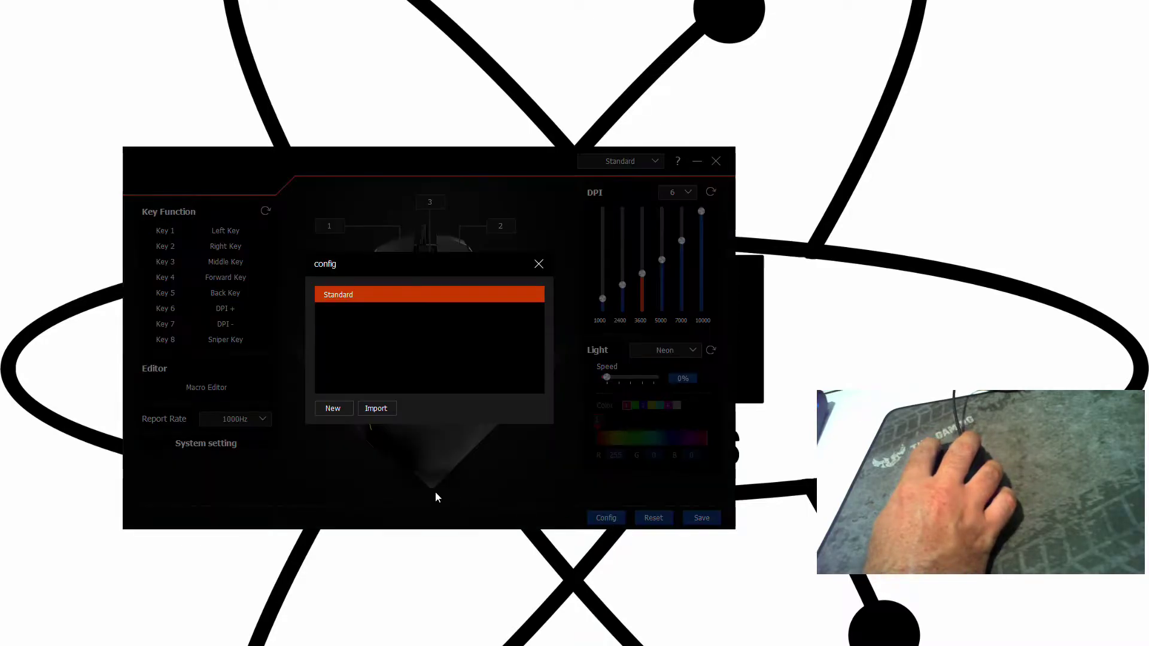
click(331, 409)
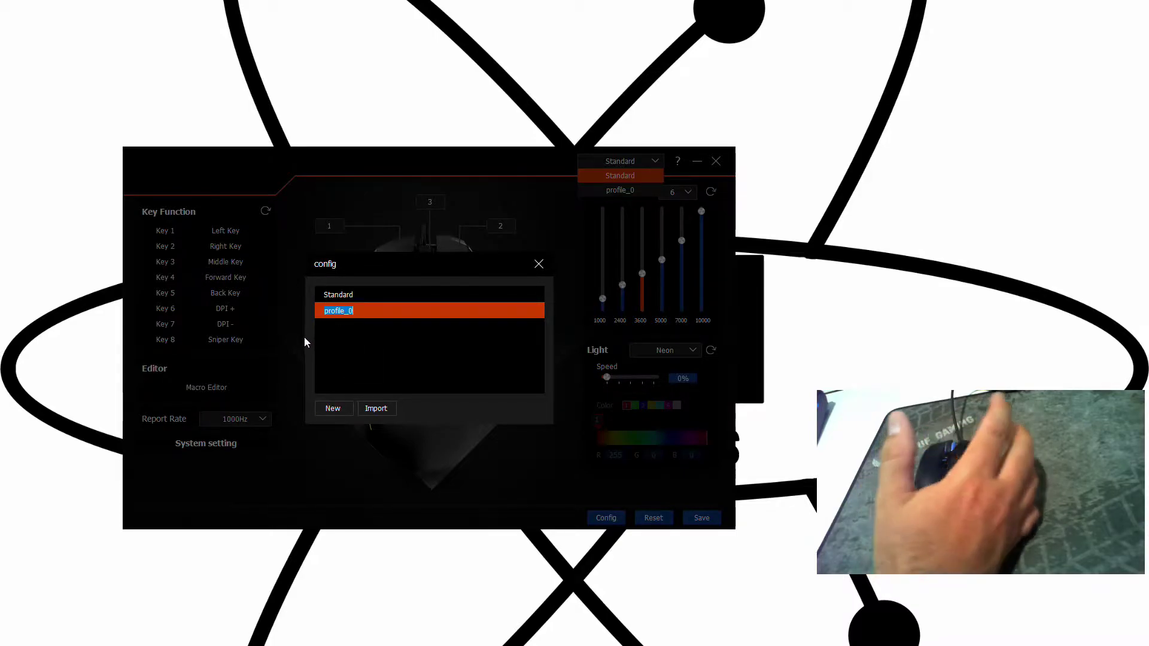
text(B)
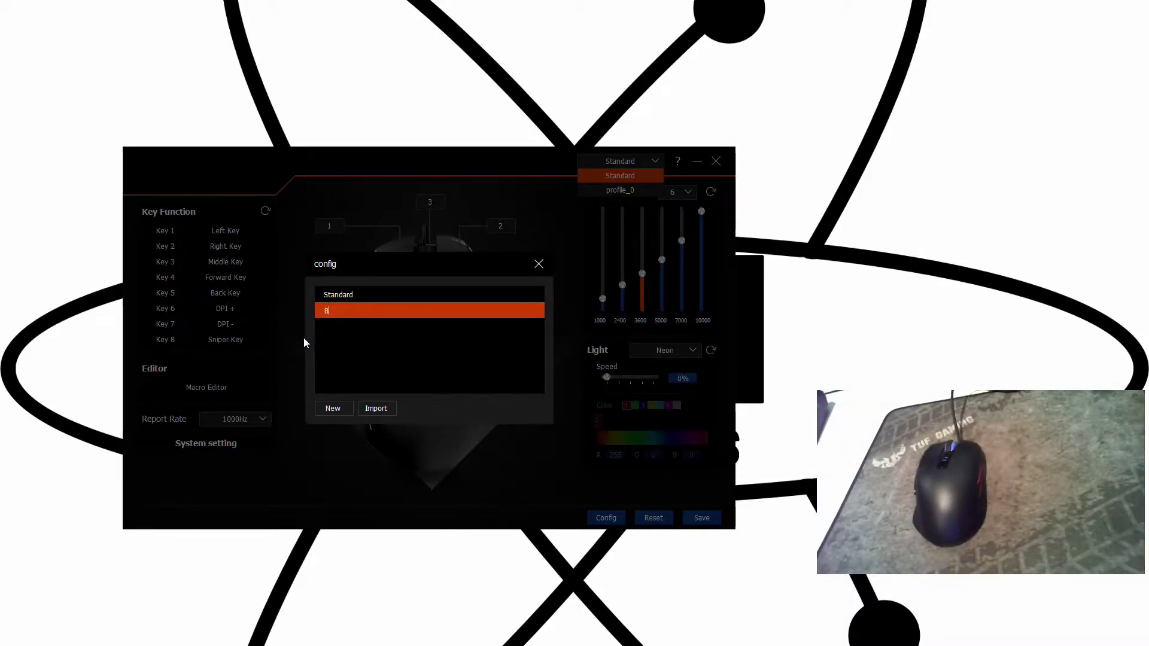
text(F1)
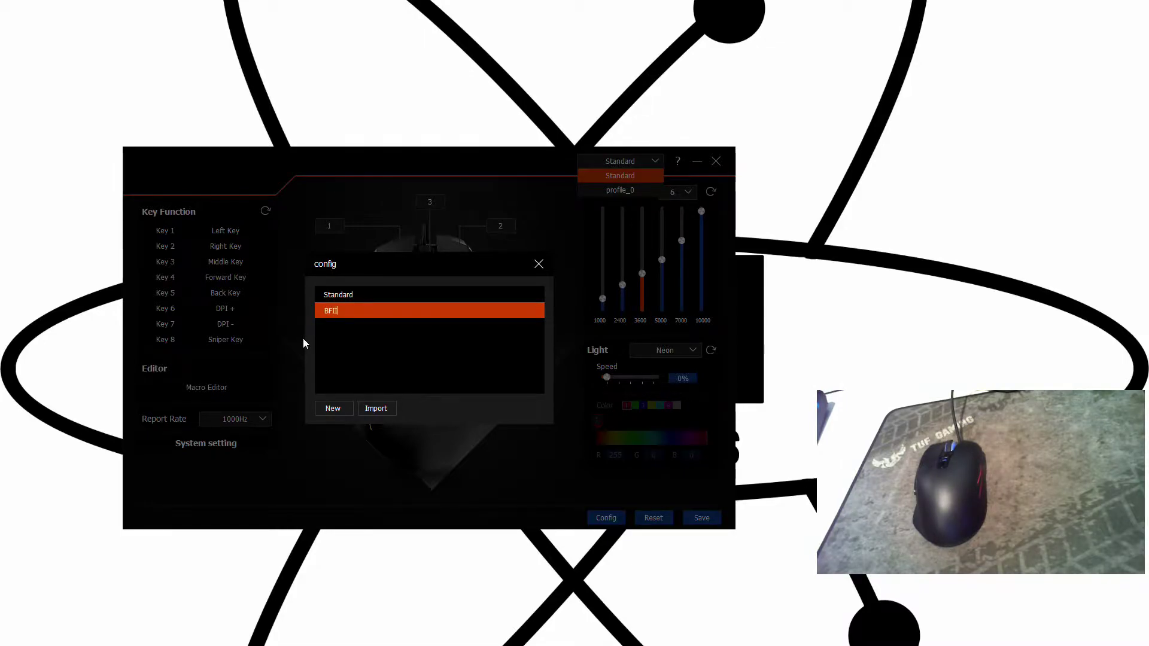
text(I)
click(334, 405)
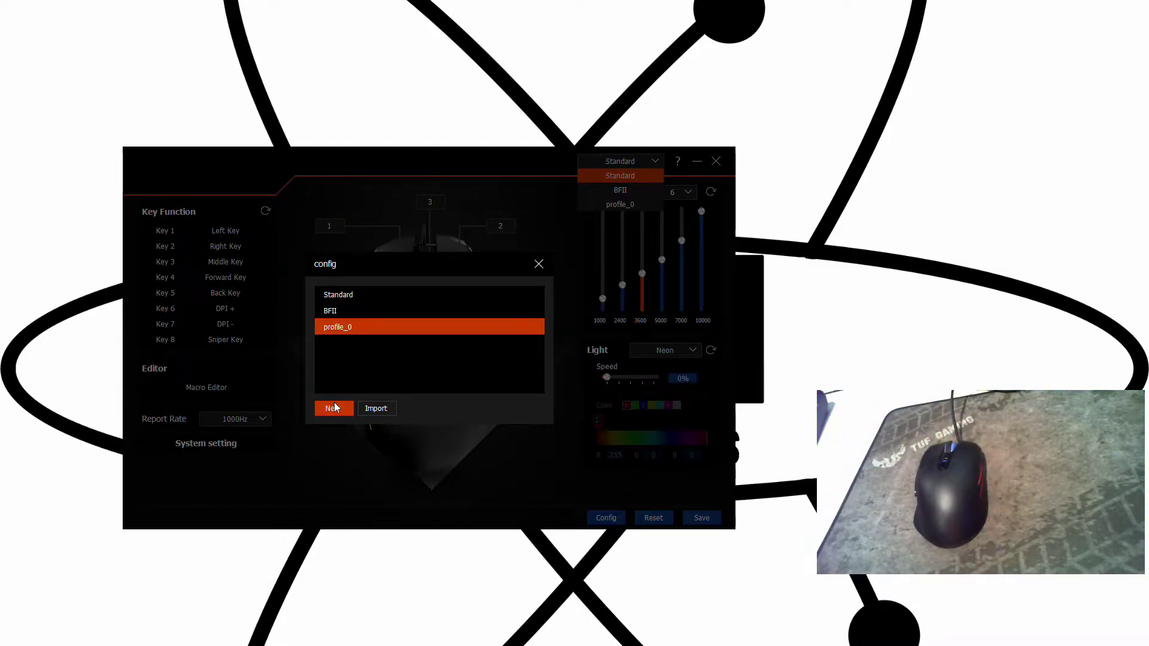
text(fortnite)
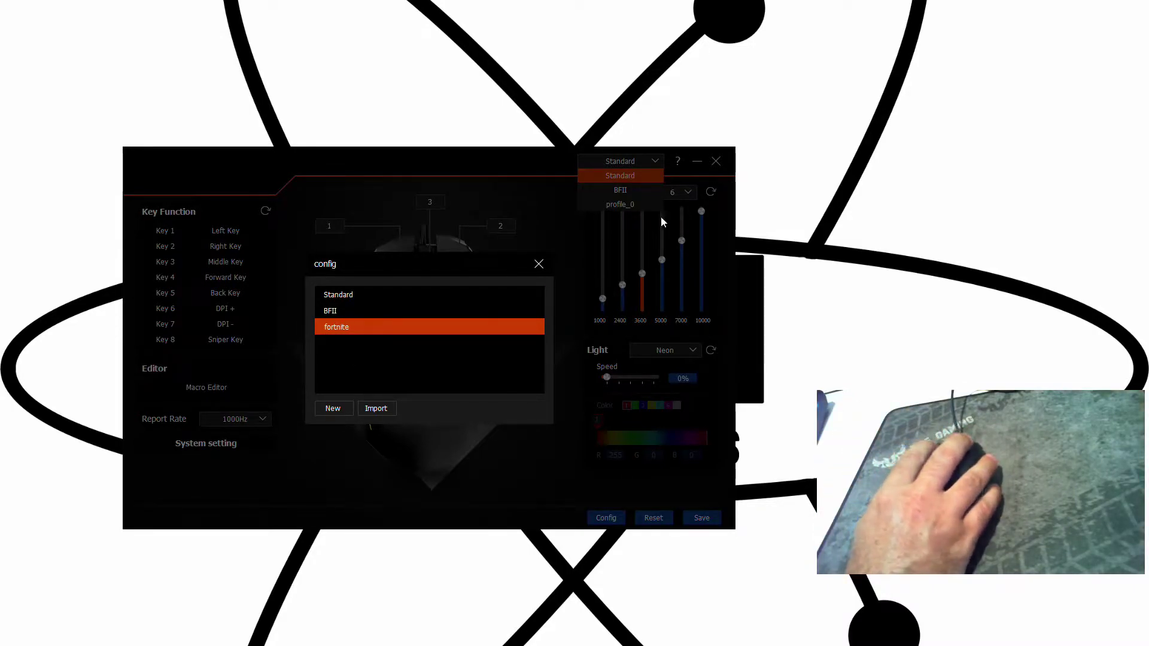
click(538, 264)
- Switch between the BFII and profile_0 profiles from the top dropdown
click(652, 162)
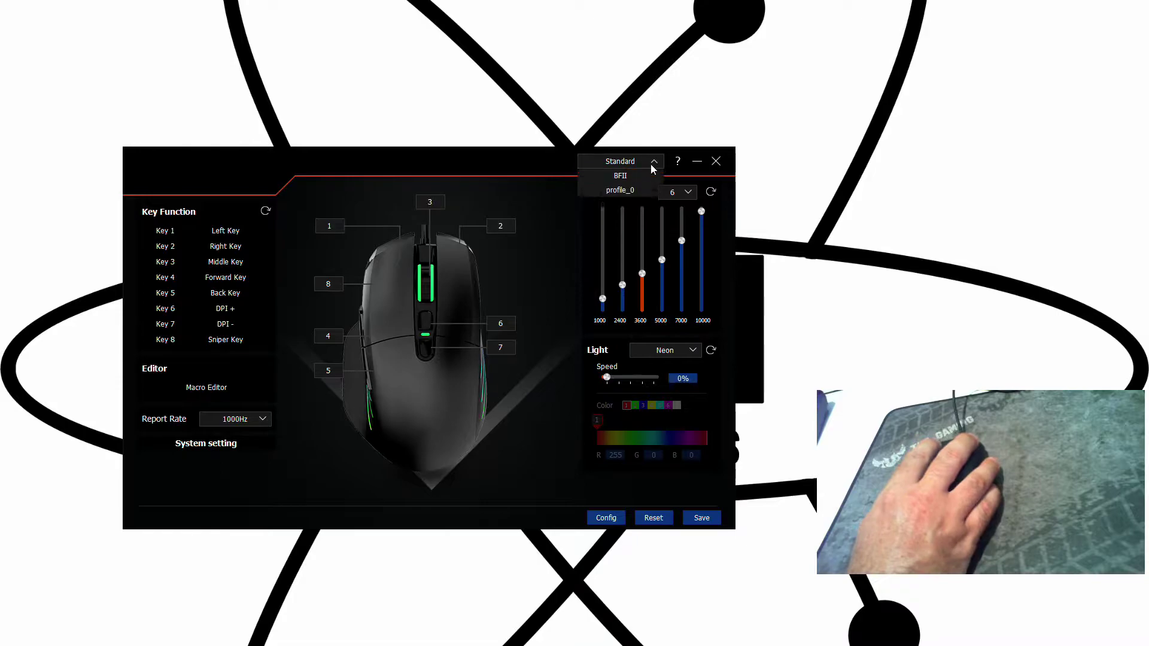
click(638, 187)
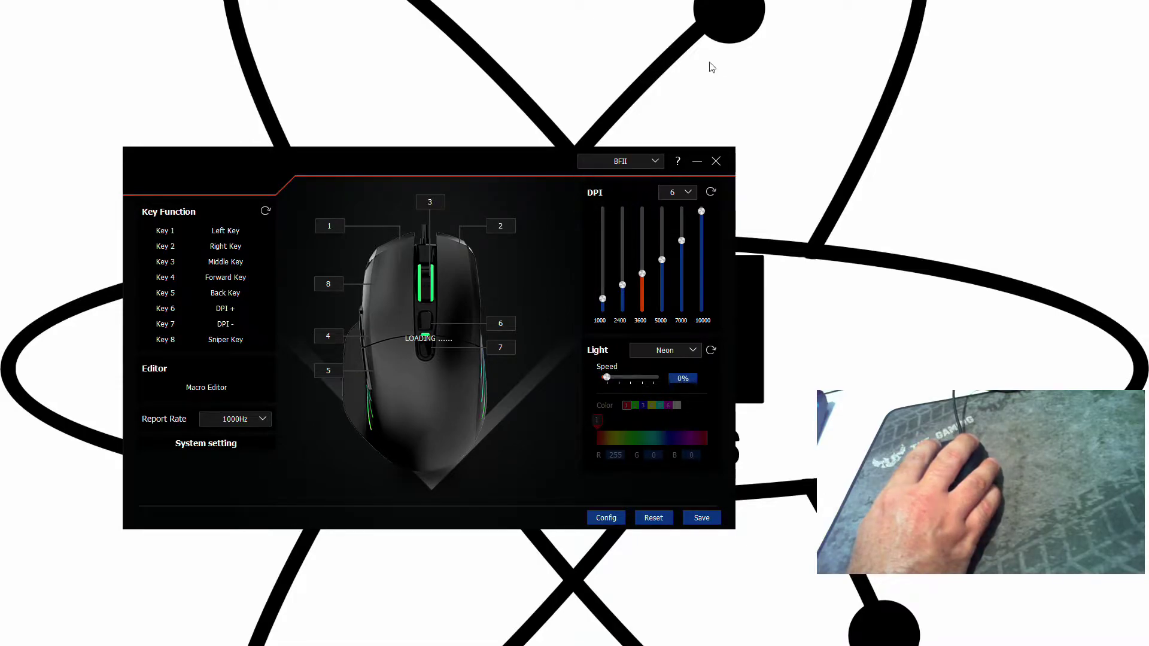
click(656, 161)
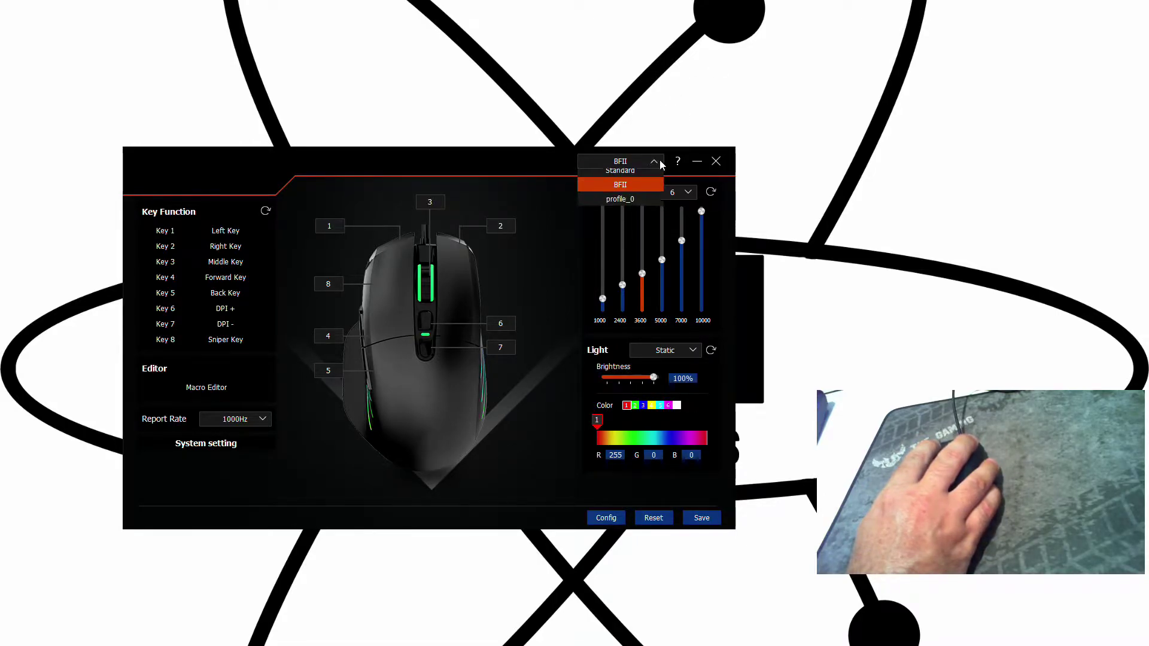
click(632, 200)
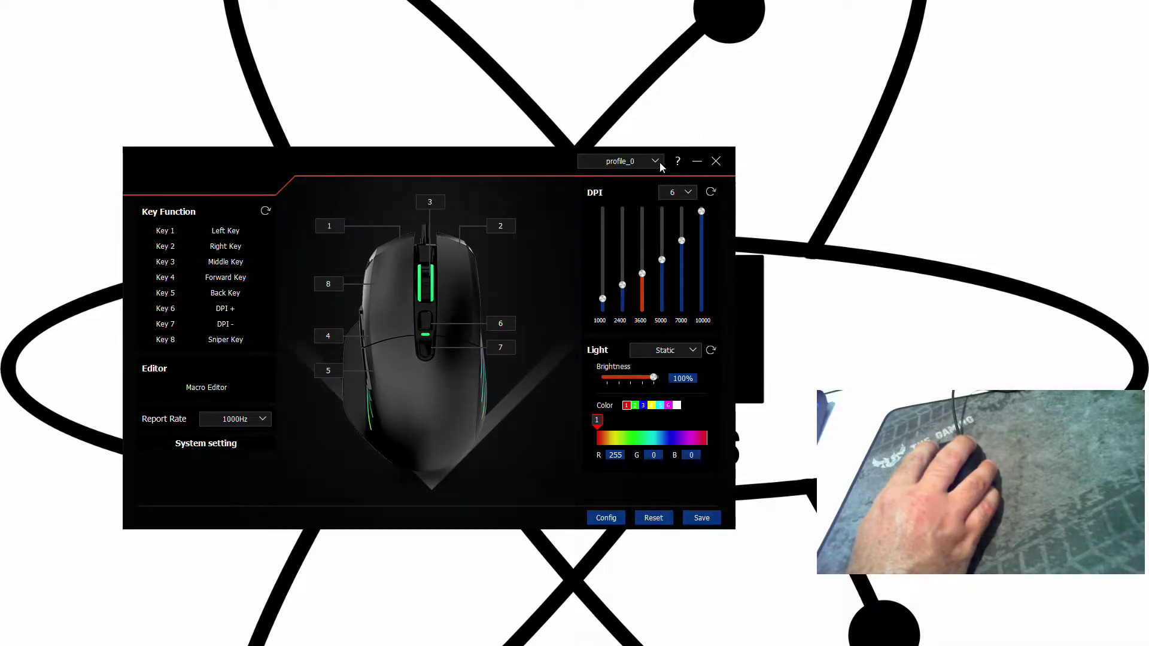
- Pick Standard in the saved profile list, then load BFII as the active profile
click(606, 518)
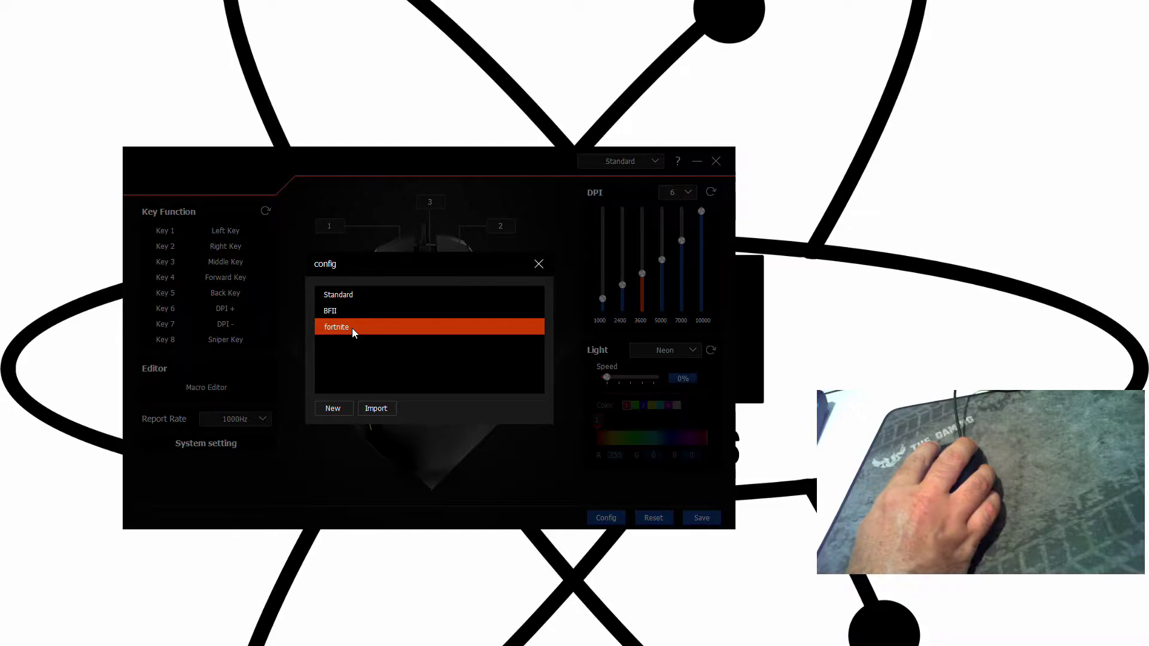
click(351, 297)
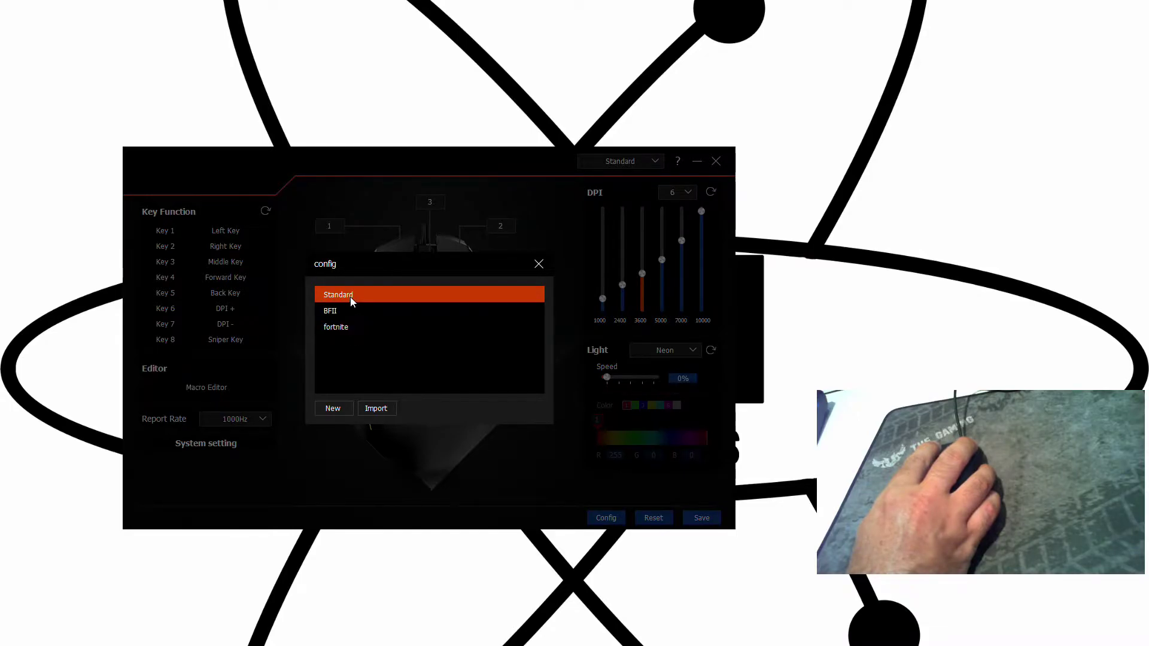
click(540, 265)
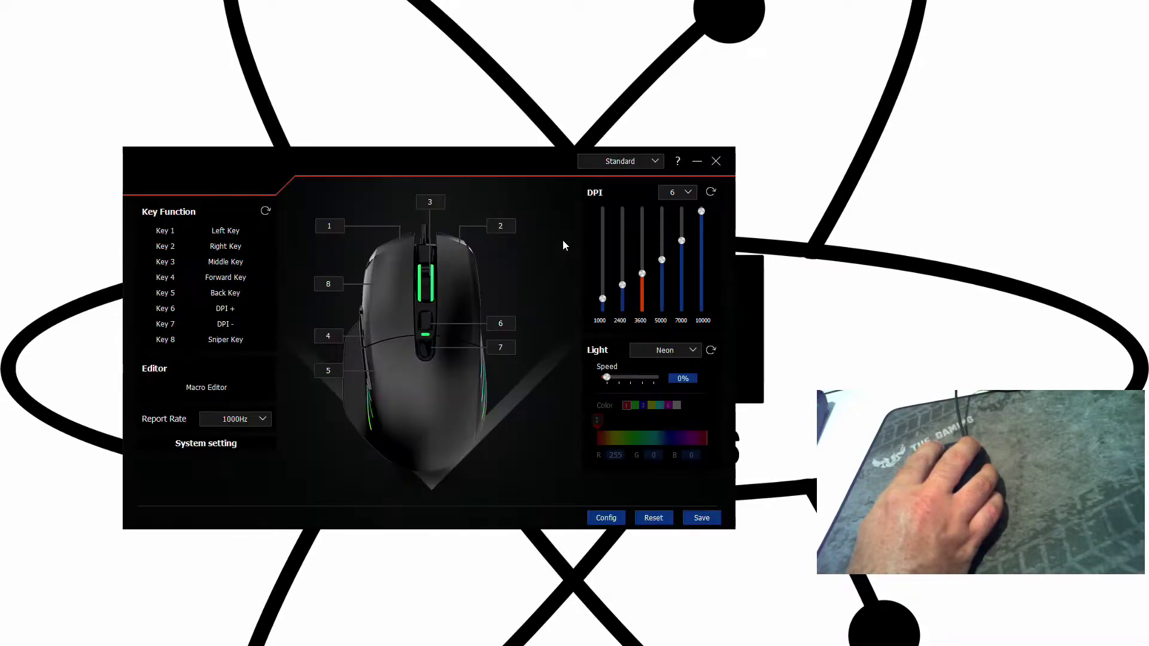
click(635, 164)
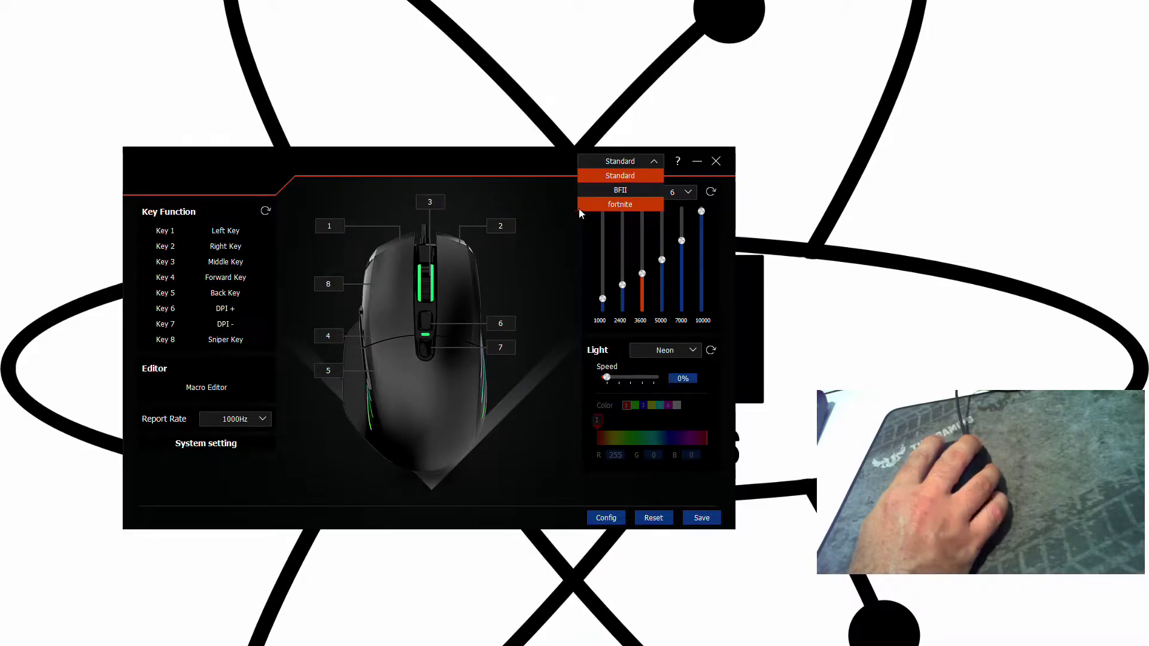
click(616, 191)
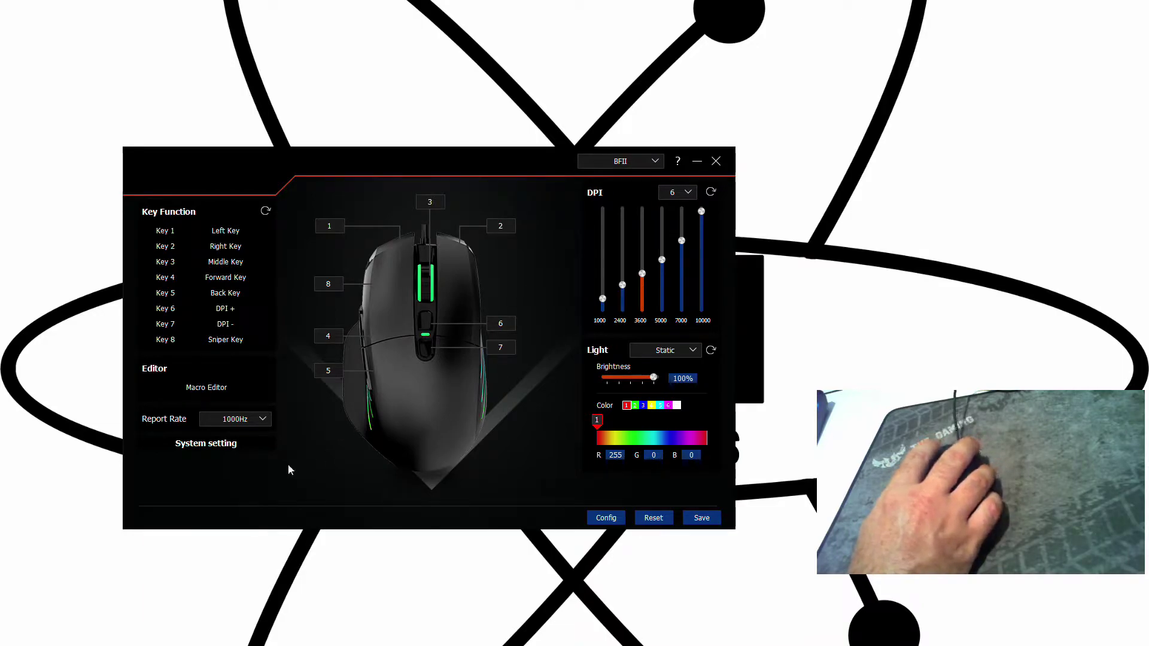
- In the Macro Editor, view the nade, reload, col all and emote macro actions
click(203, 387)
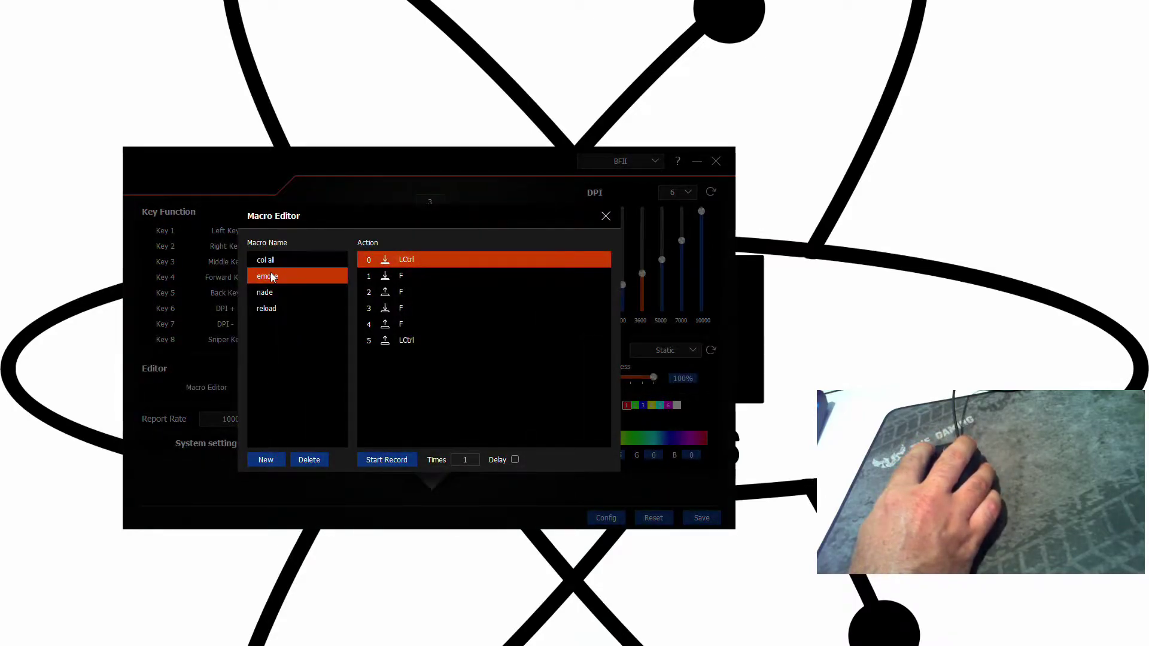
click(278, 295)
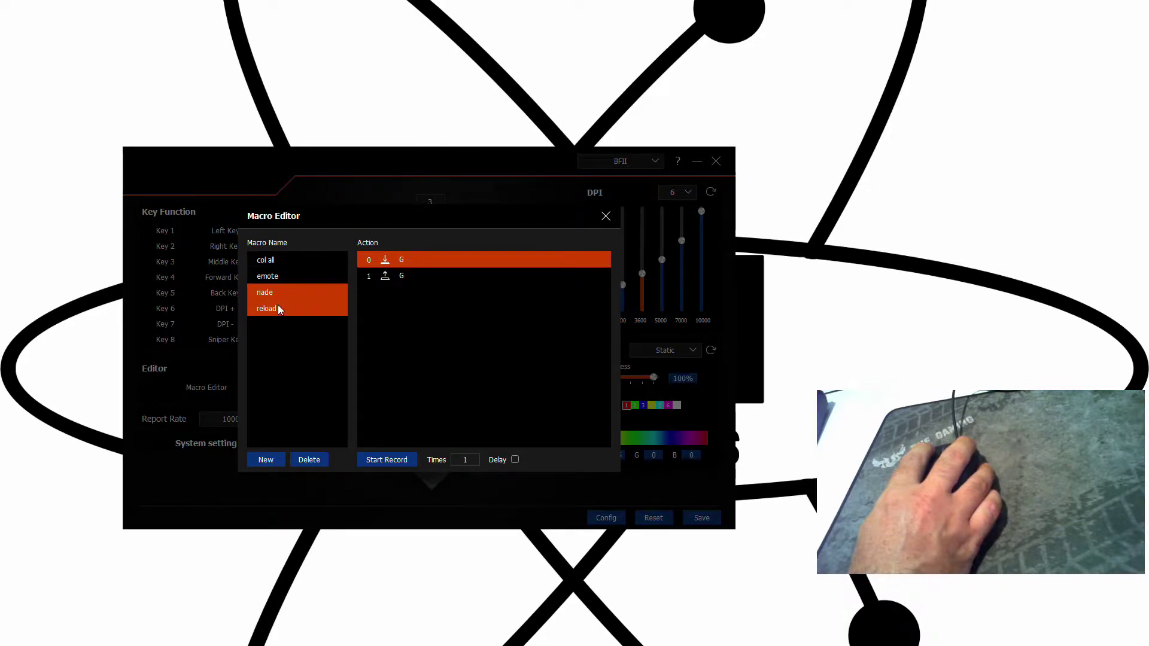
click(278, 308)
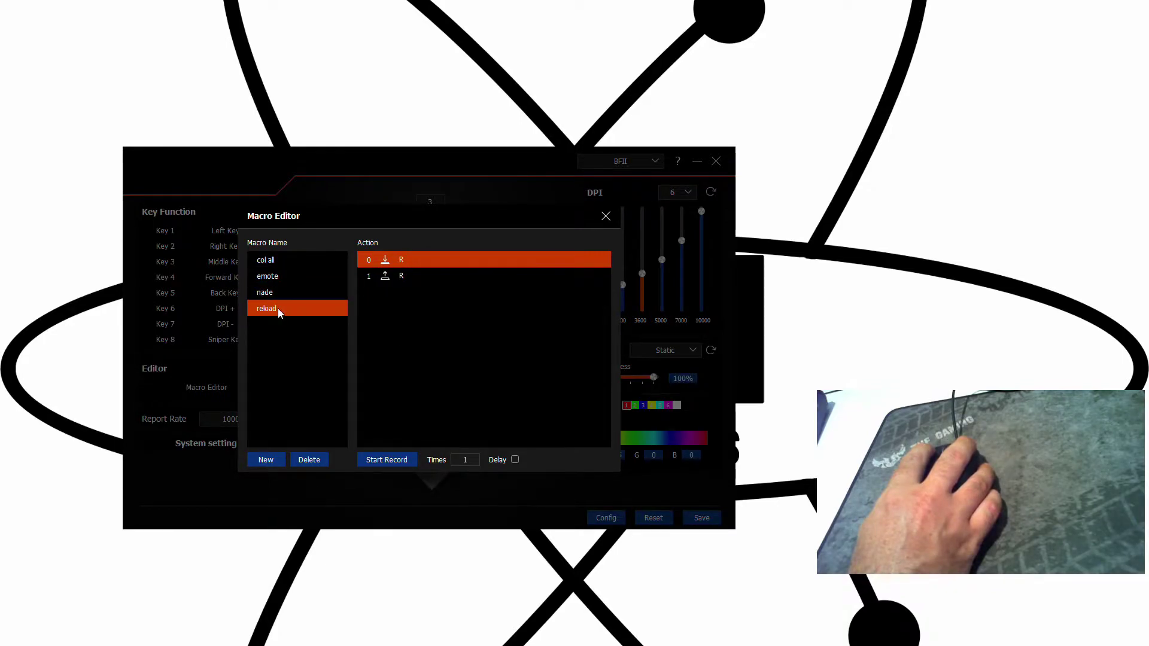
click(280, 265)
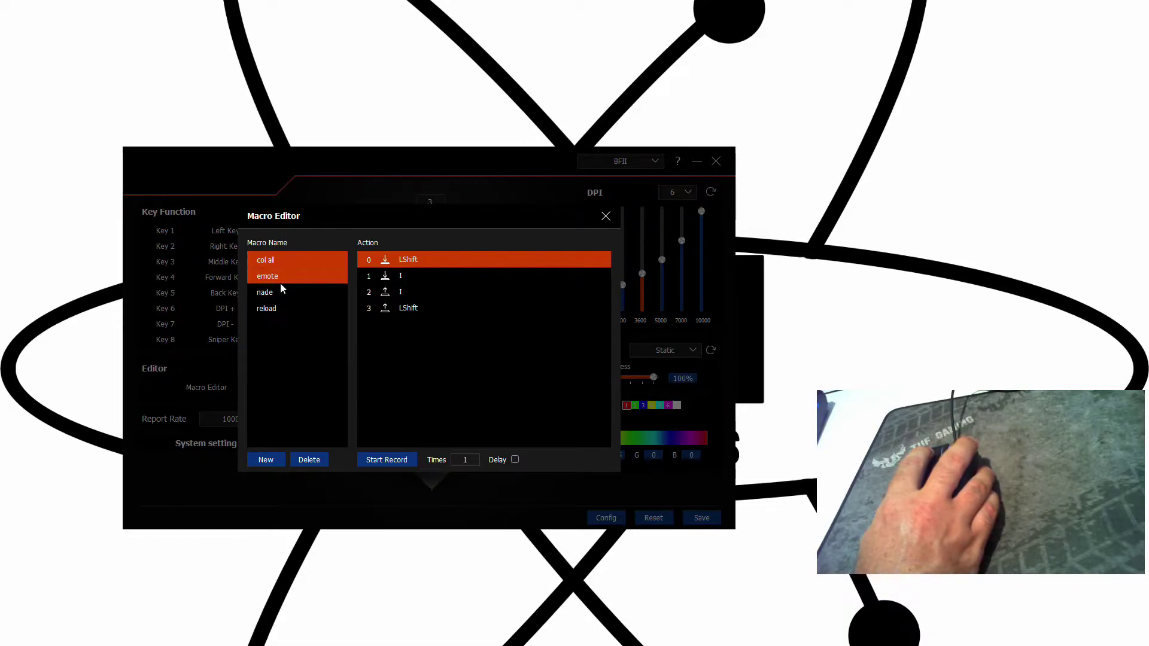
click(281, 279)
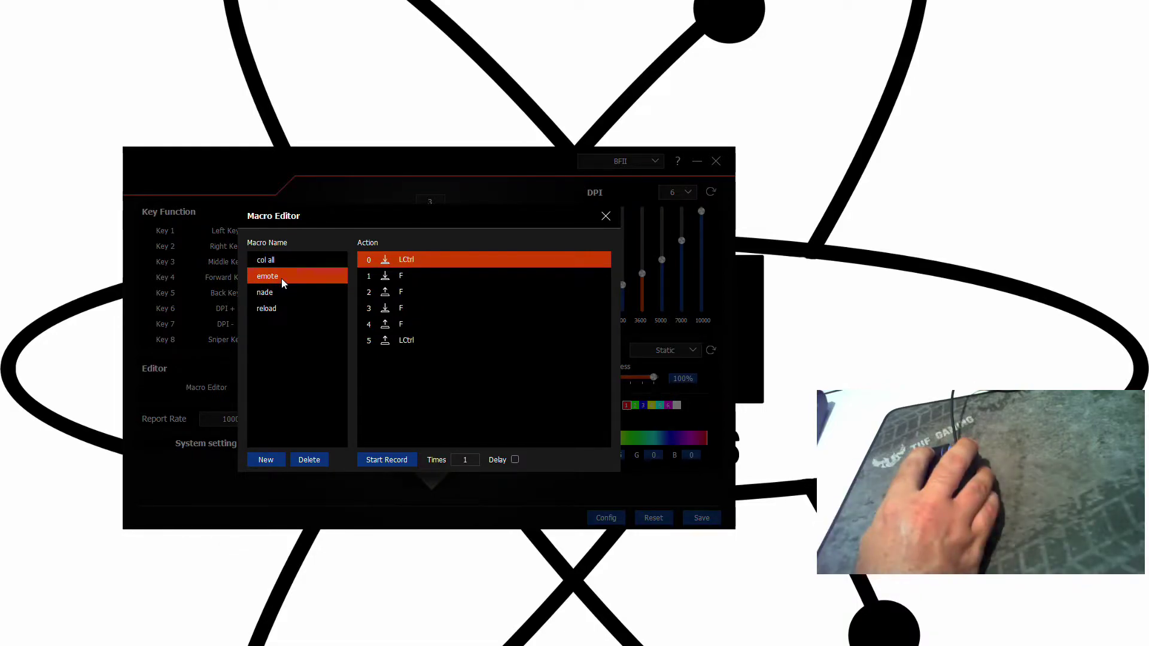
click(295, 260)
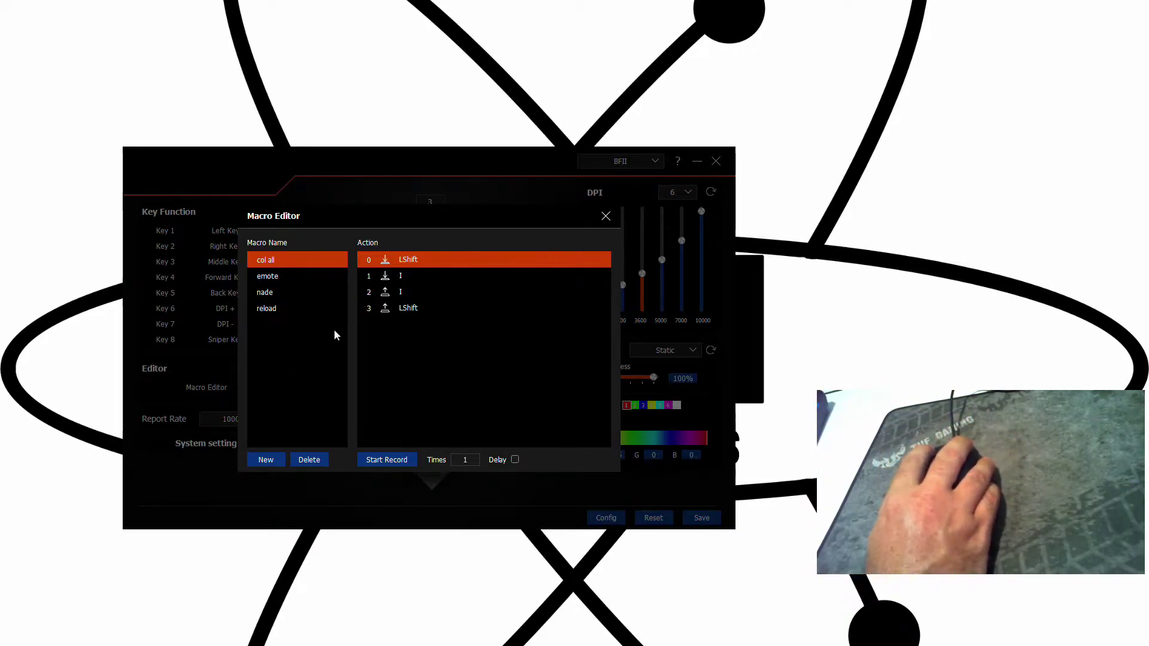
- Record a new macro of keystrokes L, U, K, E, name it luke, and close the editor
click(266, 461)
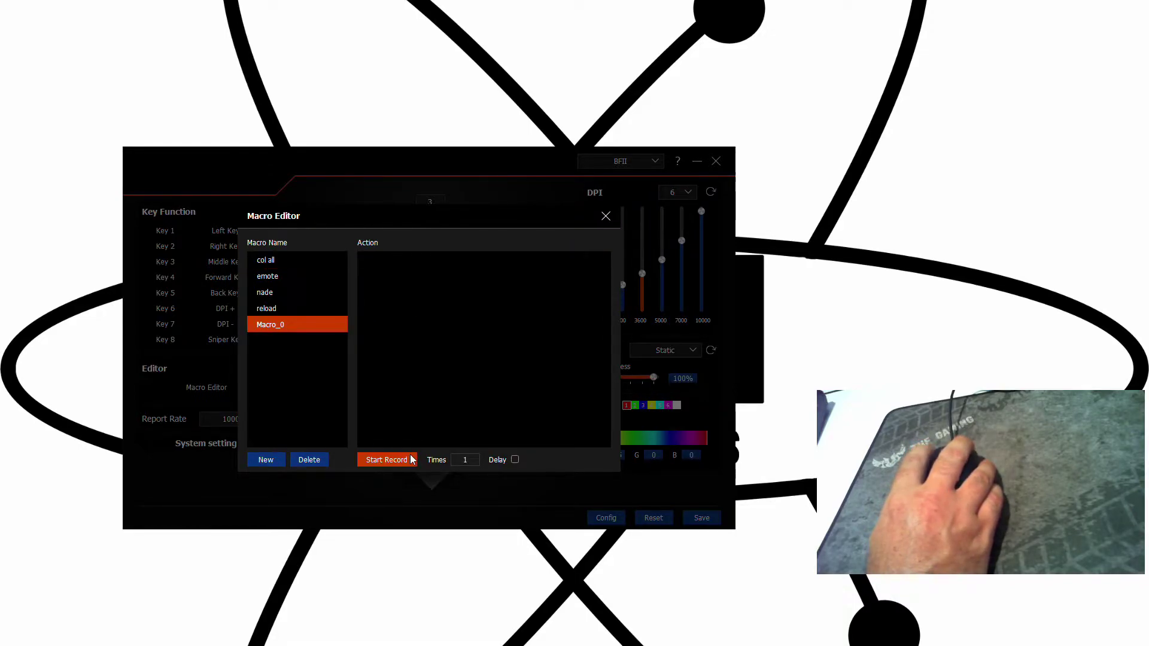
click(387, 460)
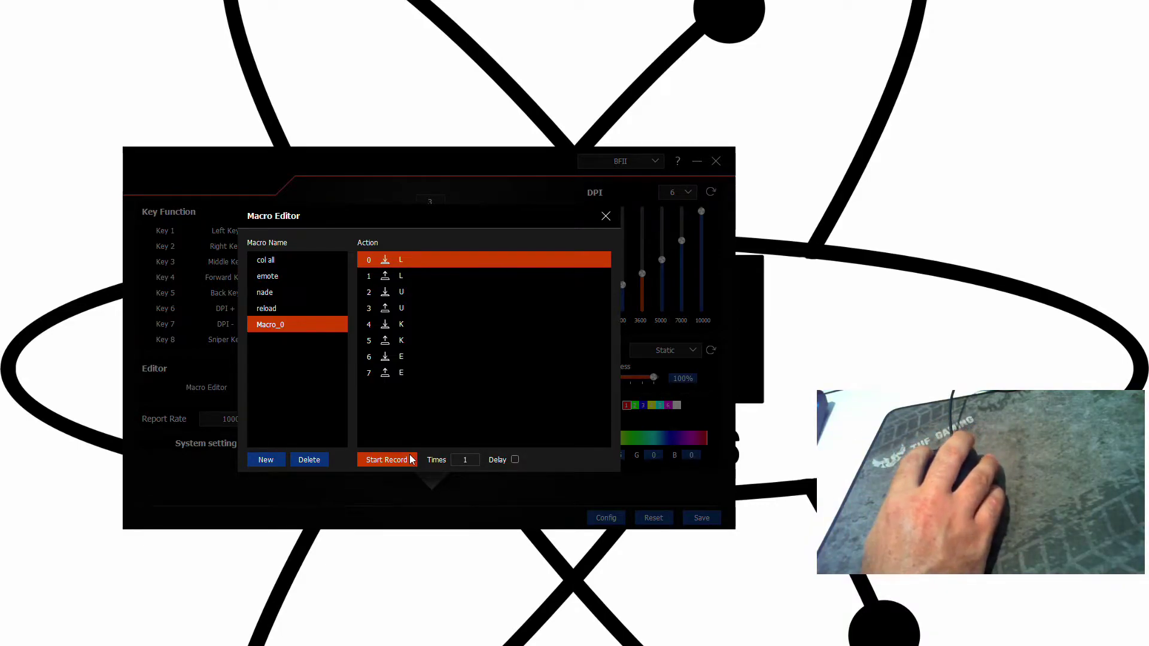
click(411, 459)
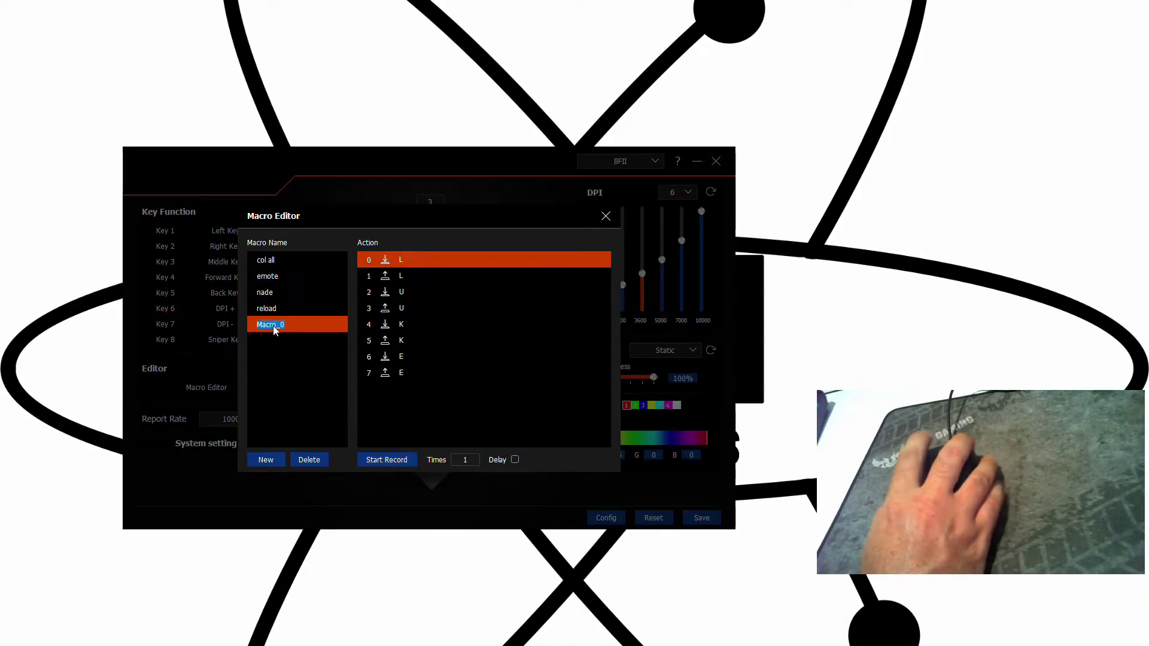
text(luke)
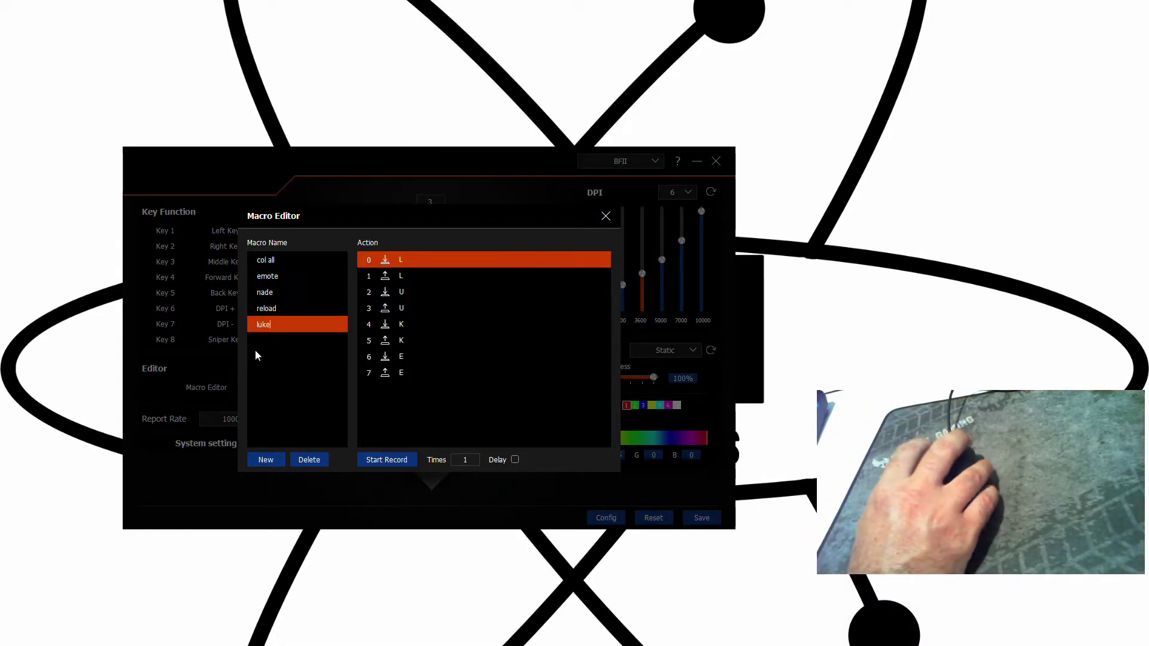
click(281, 289)
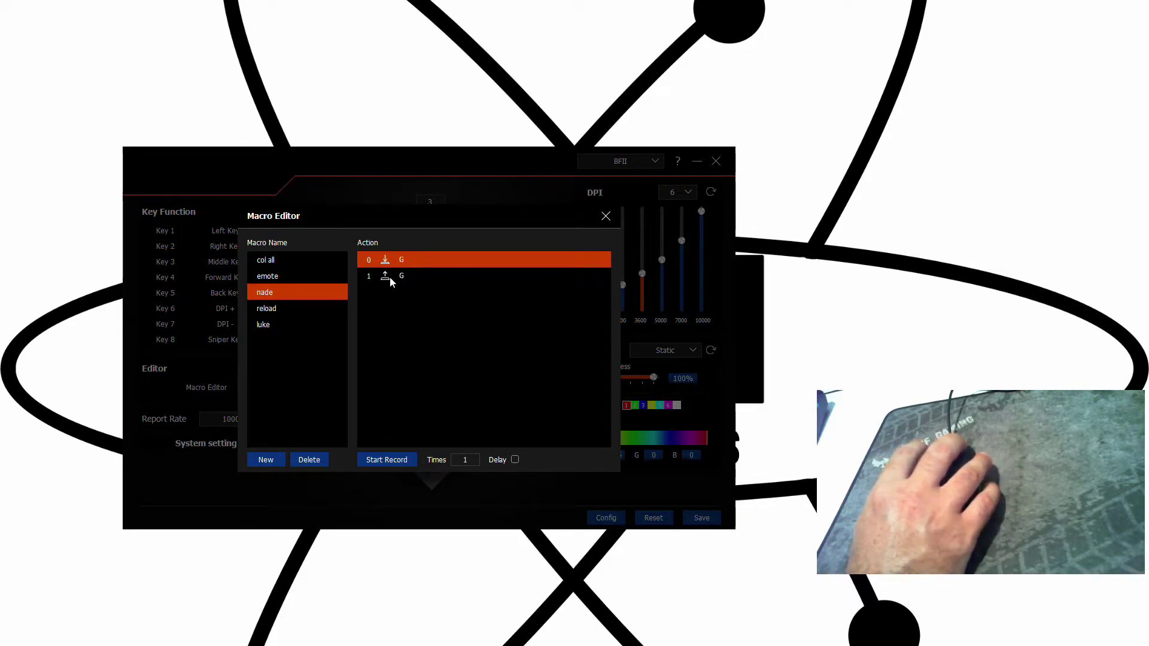
click(608, 217)
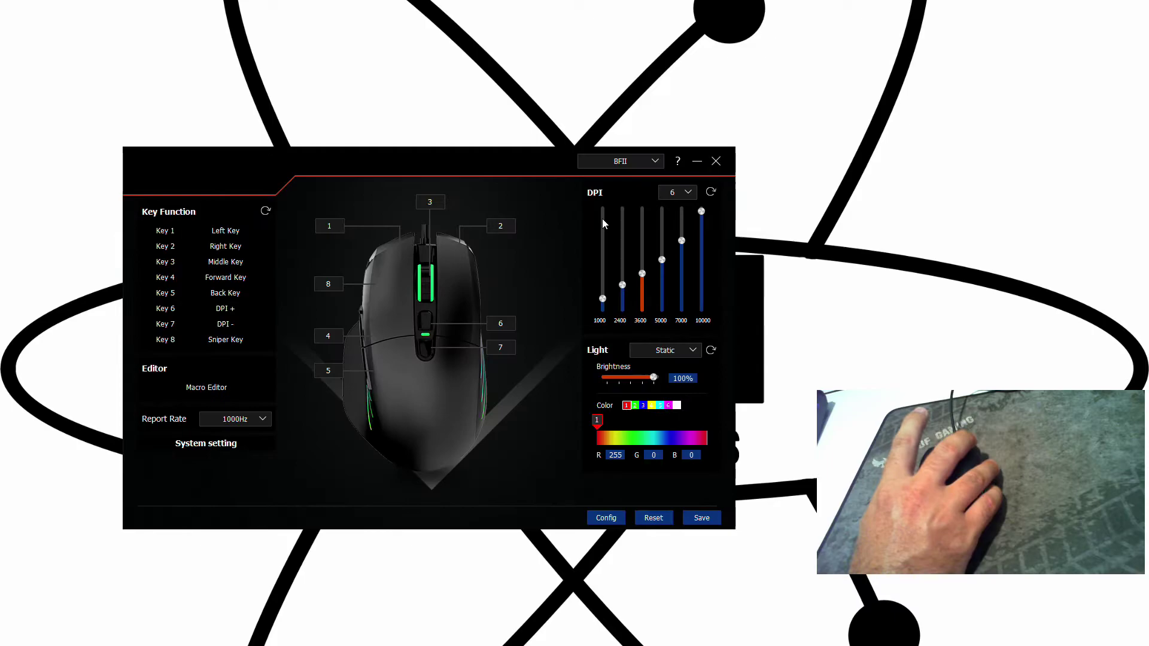
click(225, 265)
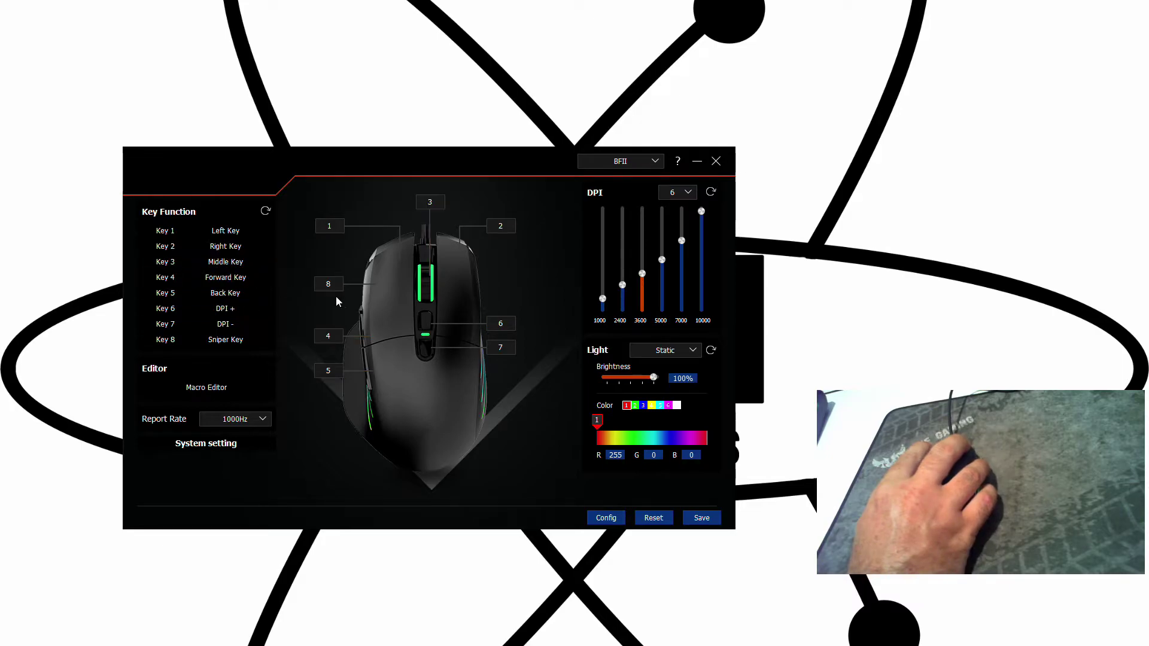
- Assign the nade macro to Key 4 of the BFII profile
click(329, 340)
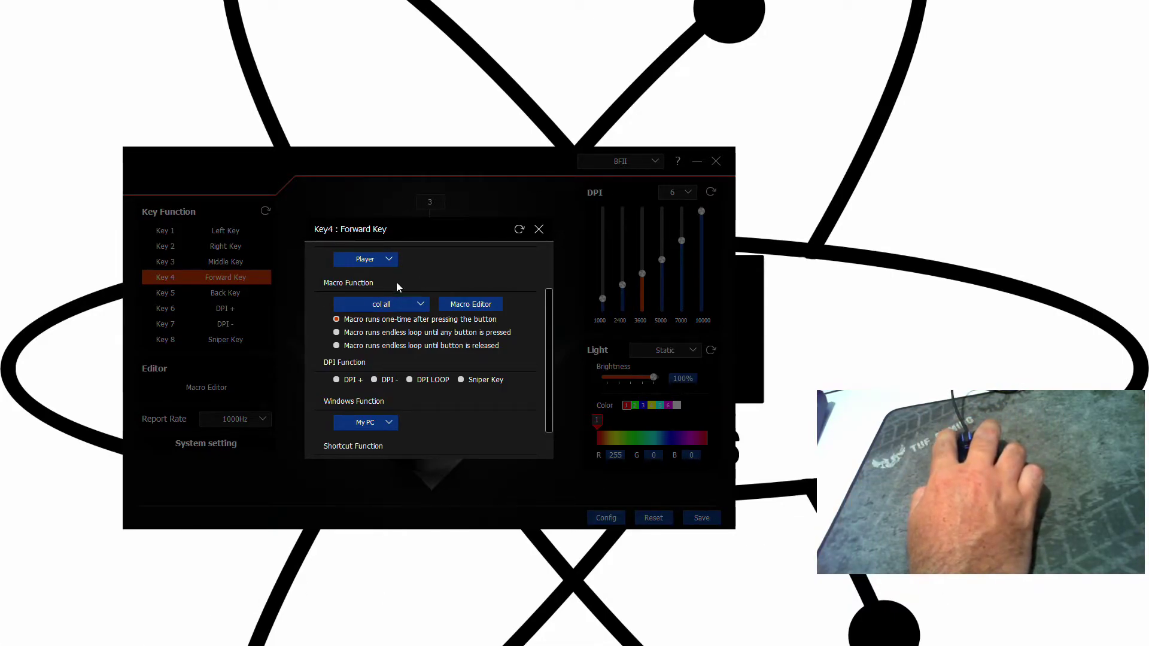
scroll(429, 347, up, 2)
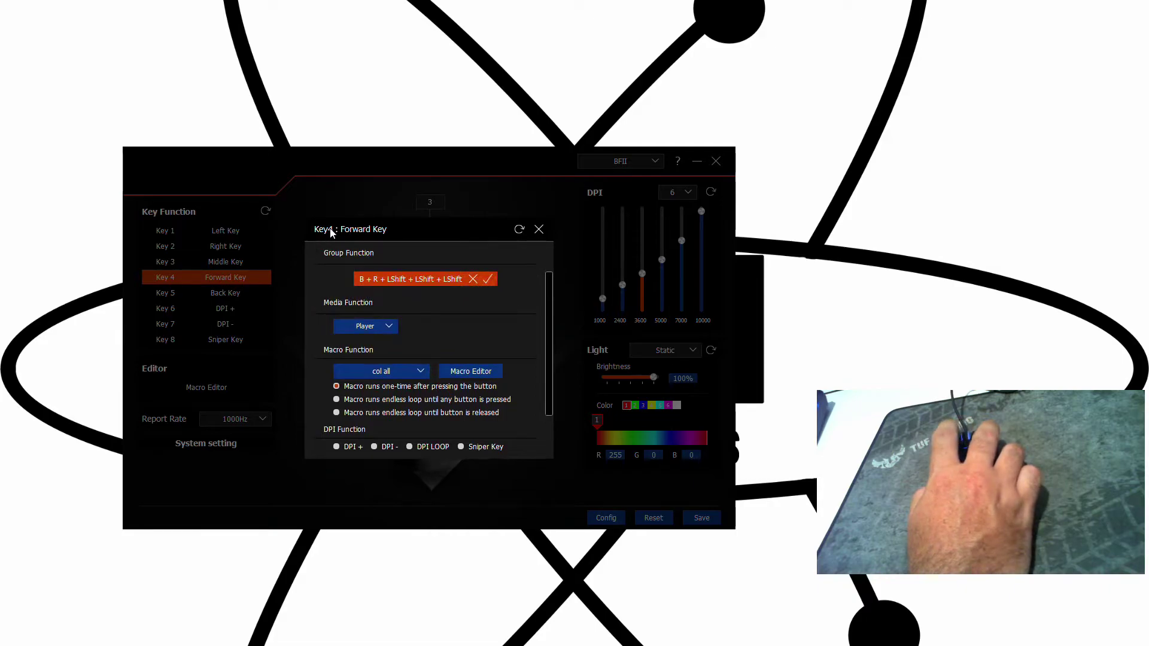
click(379, 371)
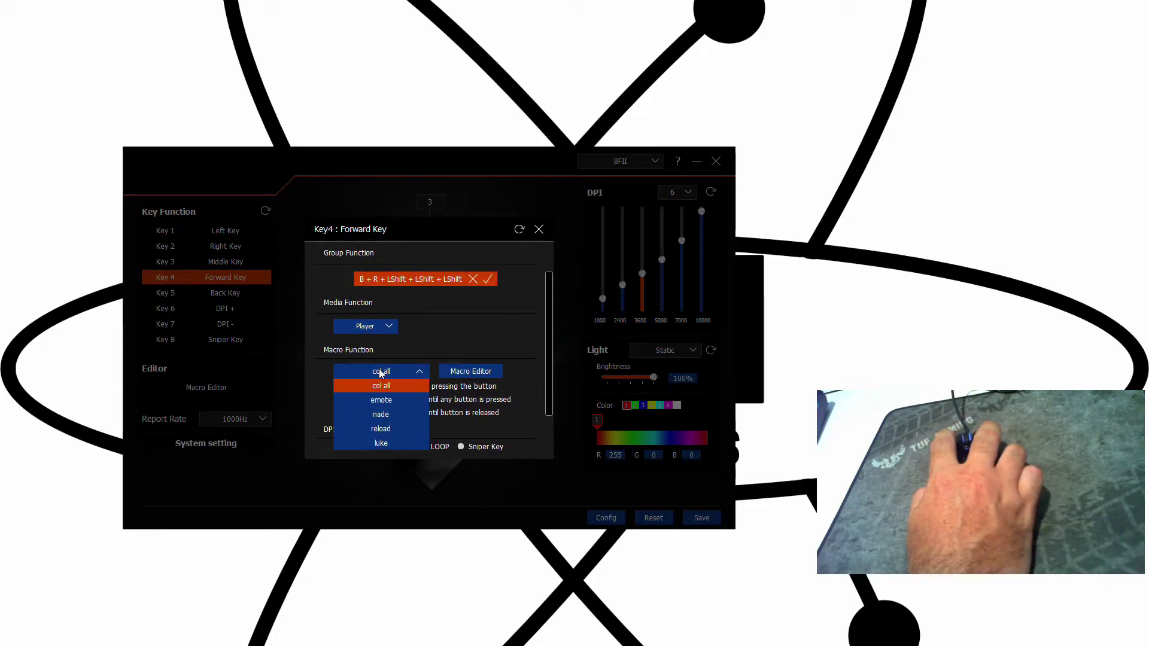
click(385, 418)
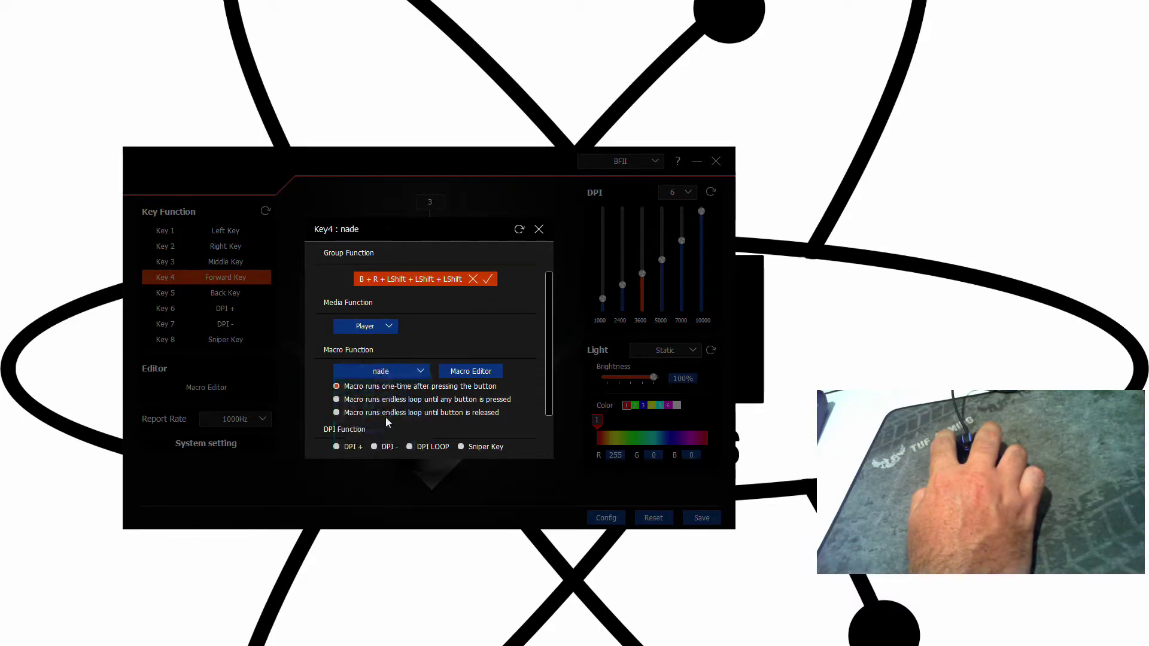
click(539, 231)
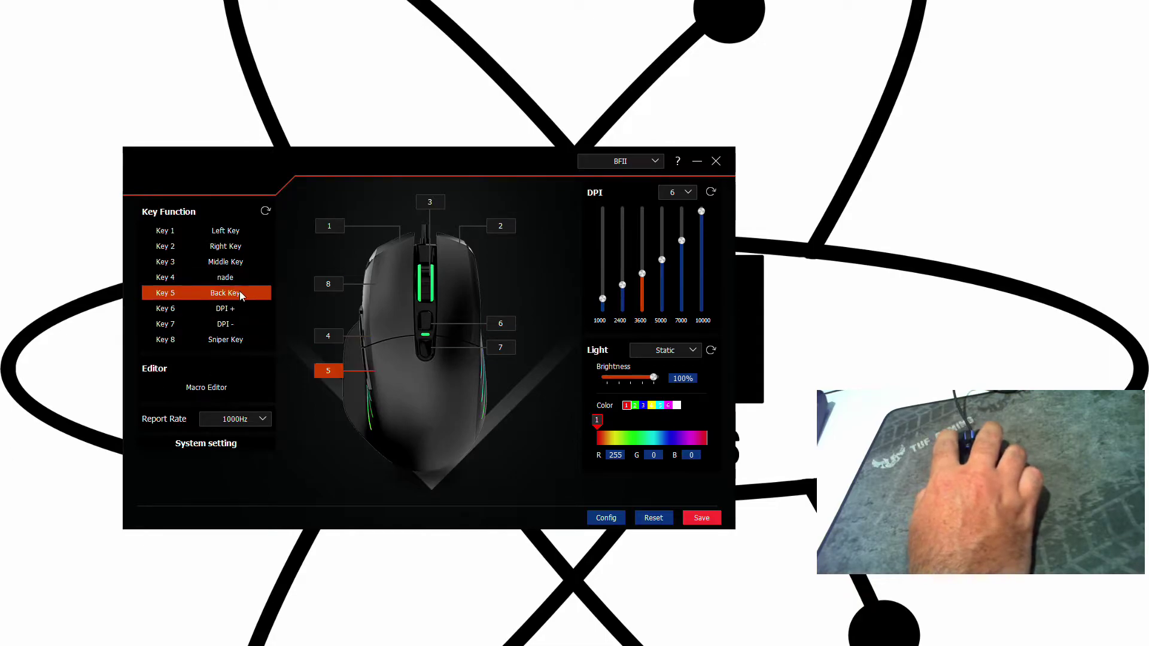
- Assign the reload macro to Key 5 of the BFII profile
click(212, 294)
click(418, 373)
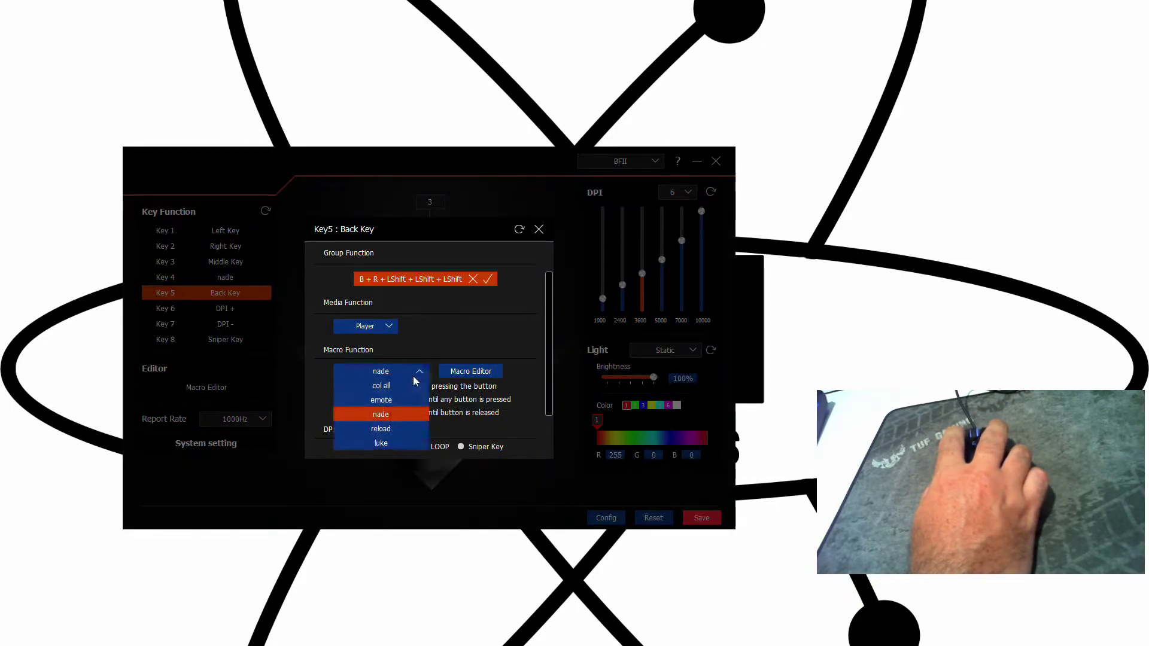
click(392, 429)
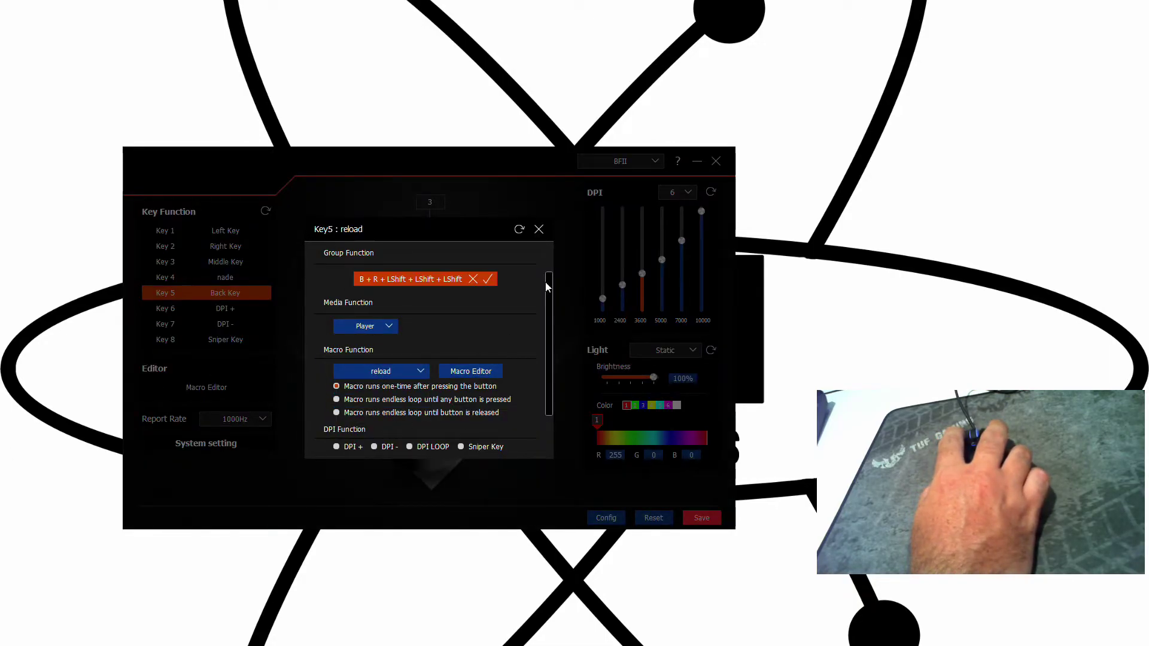
click(539, 230)
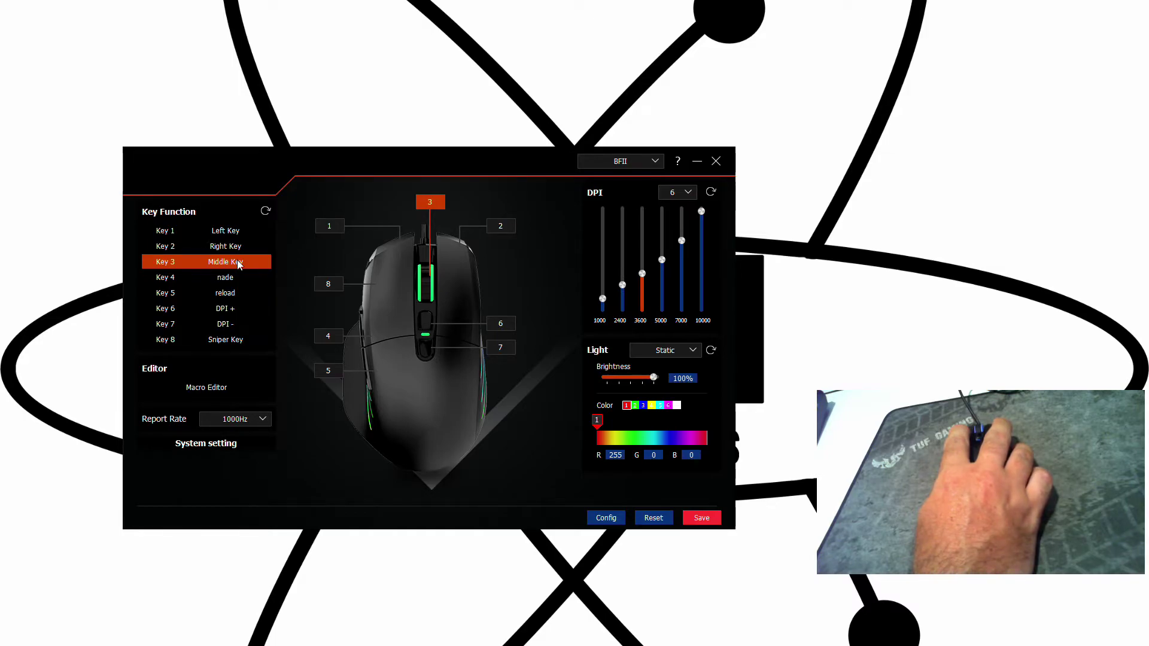
- Set Key 8 to the Double Fire mouse function and save the BFII profile to the mouse
click(238, 340)
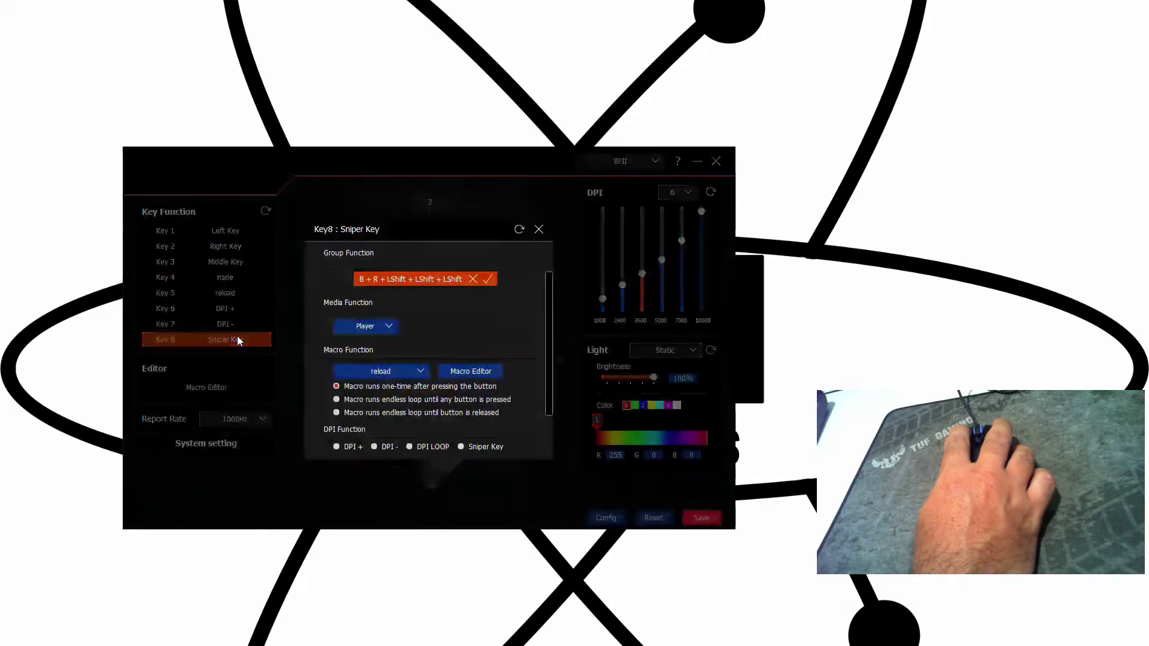
click(418, 374)
click(417, 377)
scroll(479, 351, up, 3)
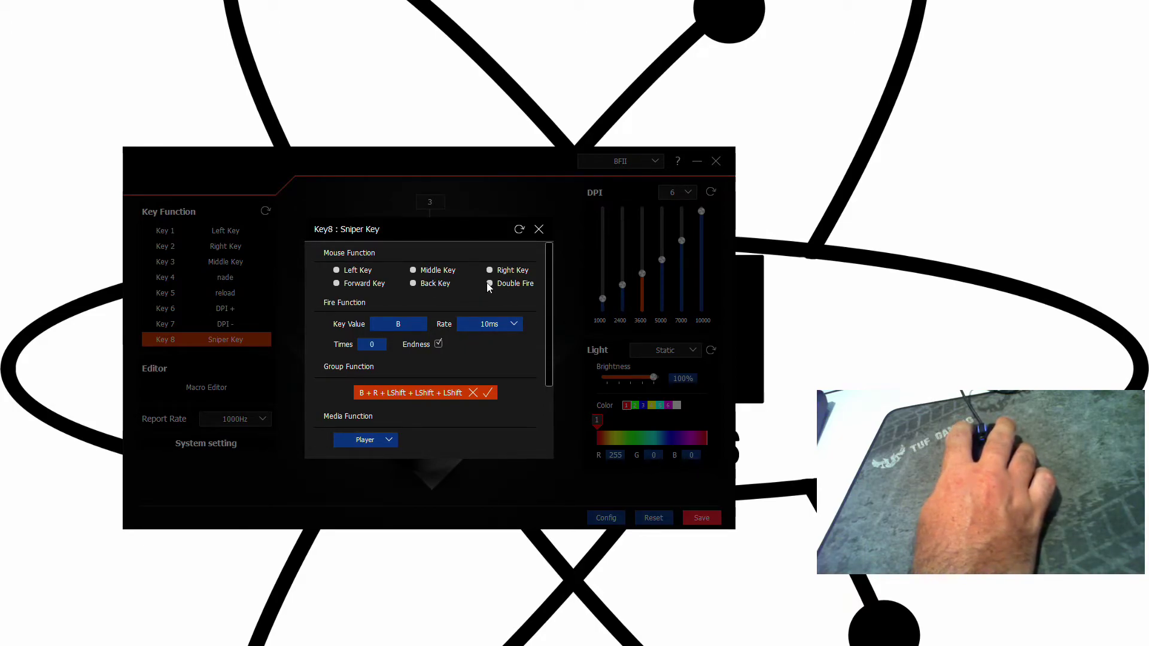
click(490, 283)
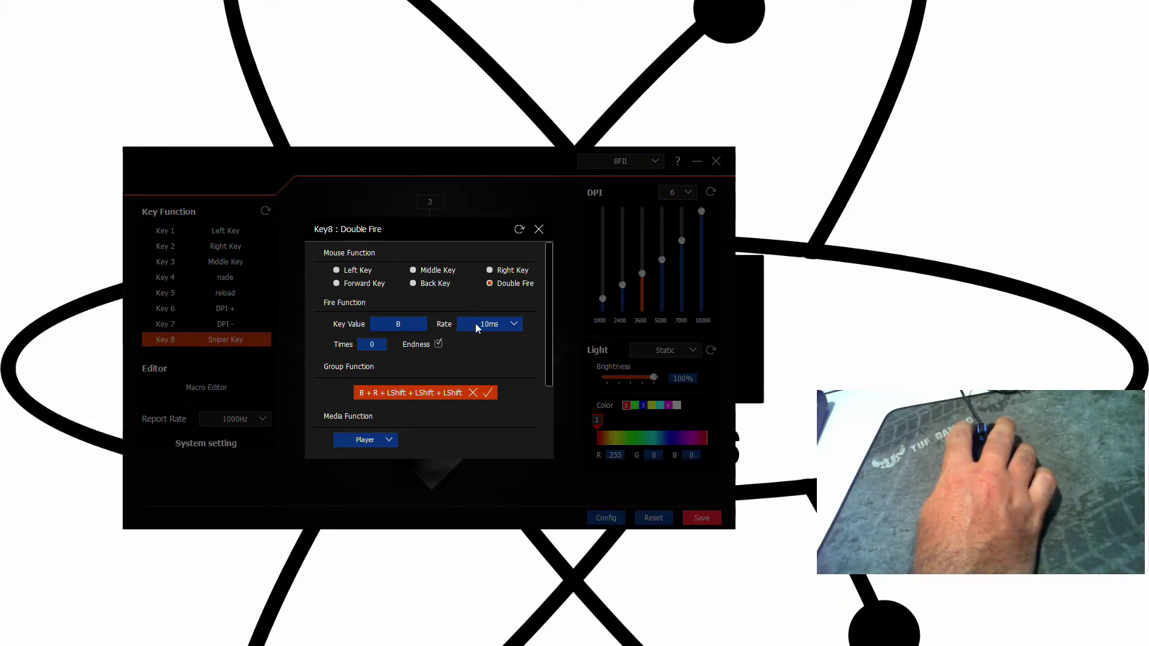
click(539, 230)
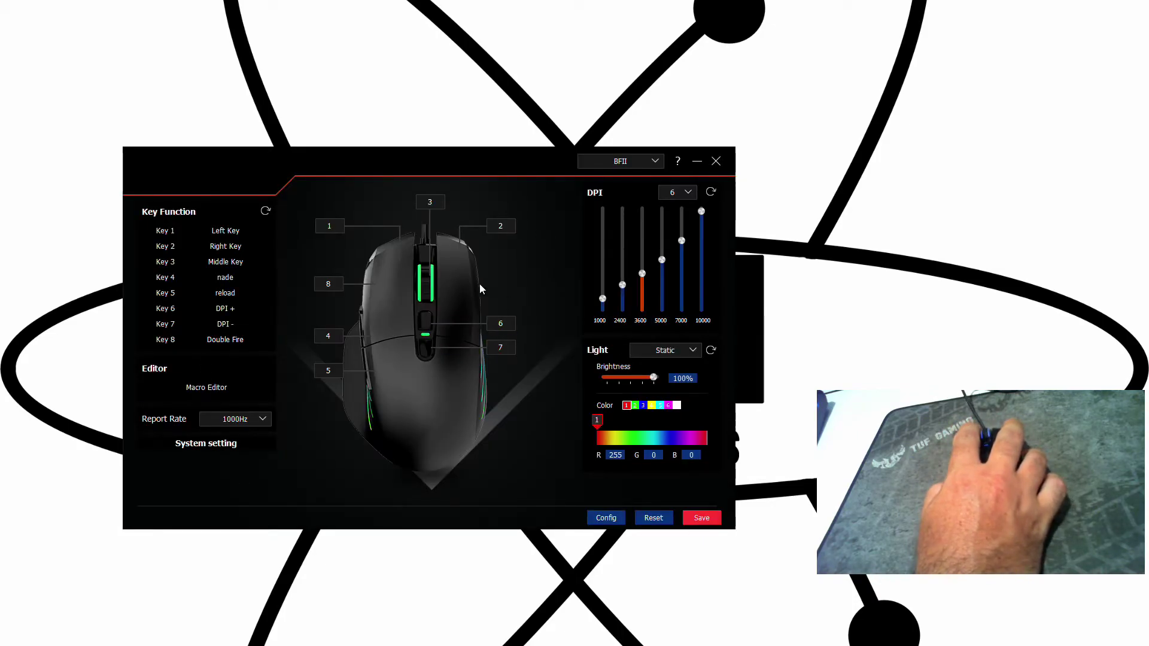
click(712, 517)
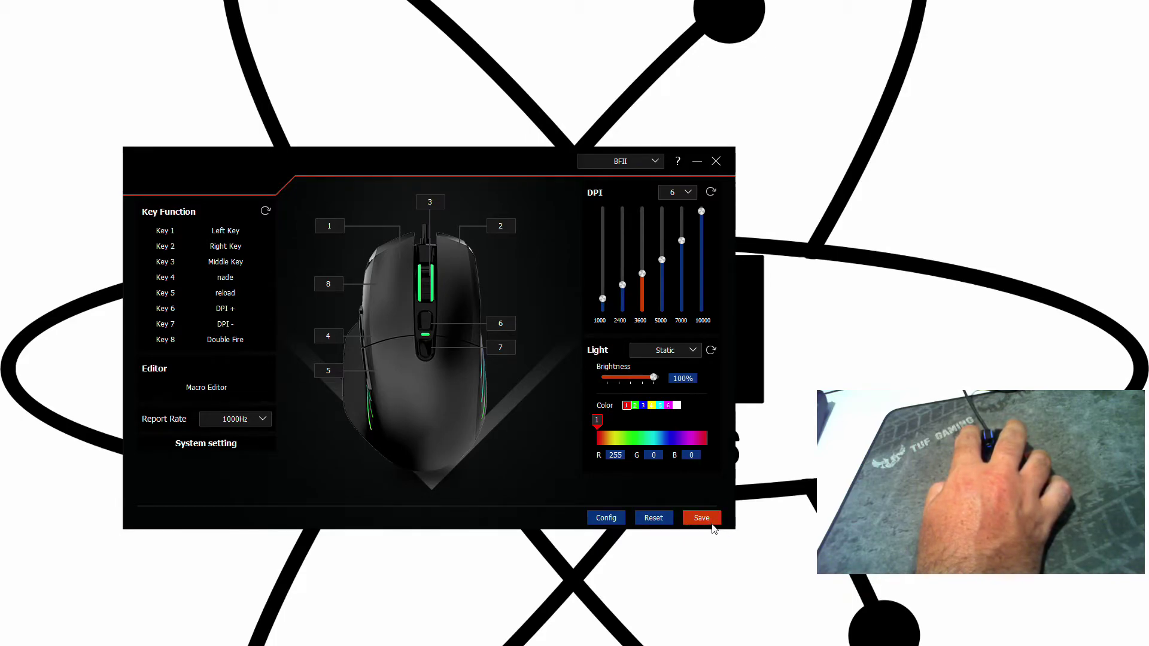
click(715, 528)
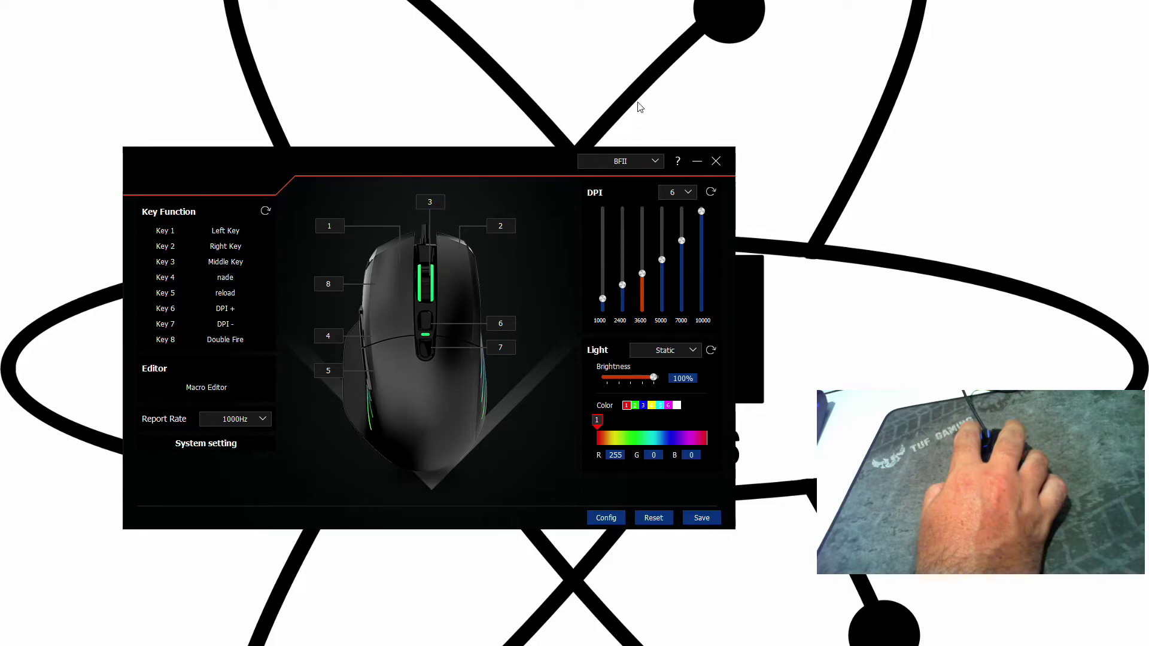
click(656, 162)
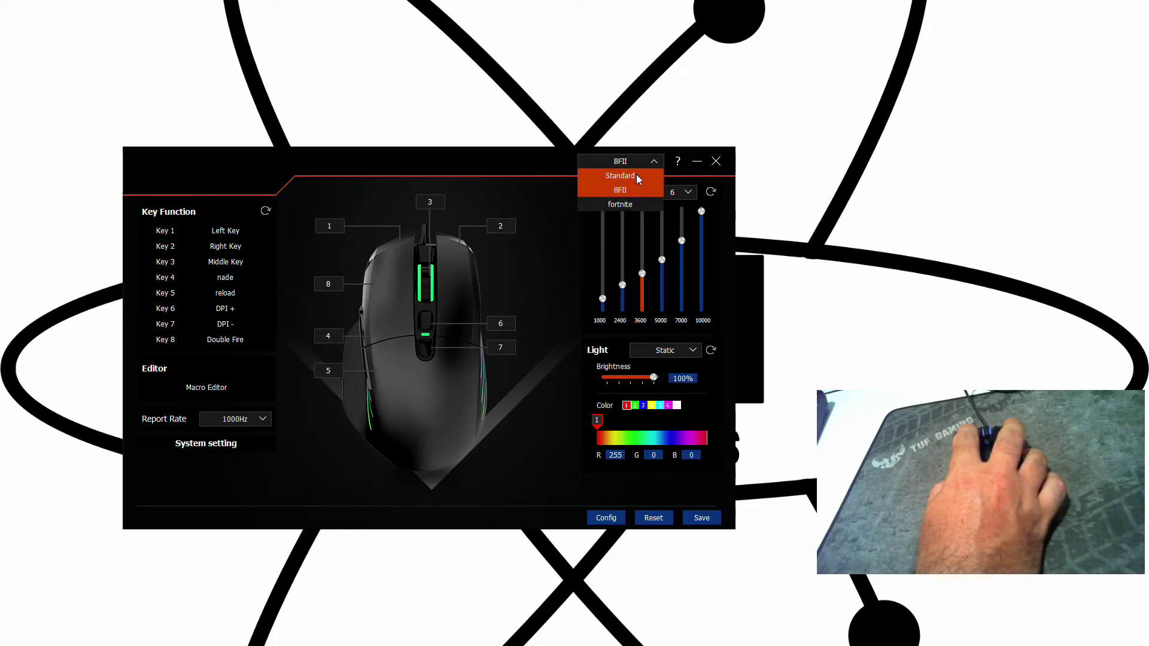
click(636, 174)
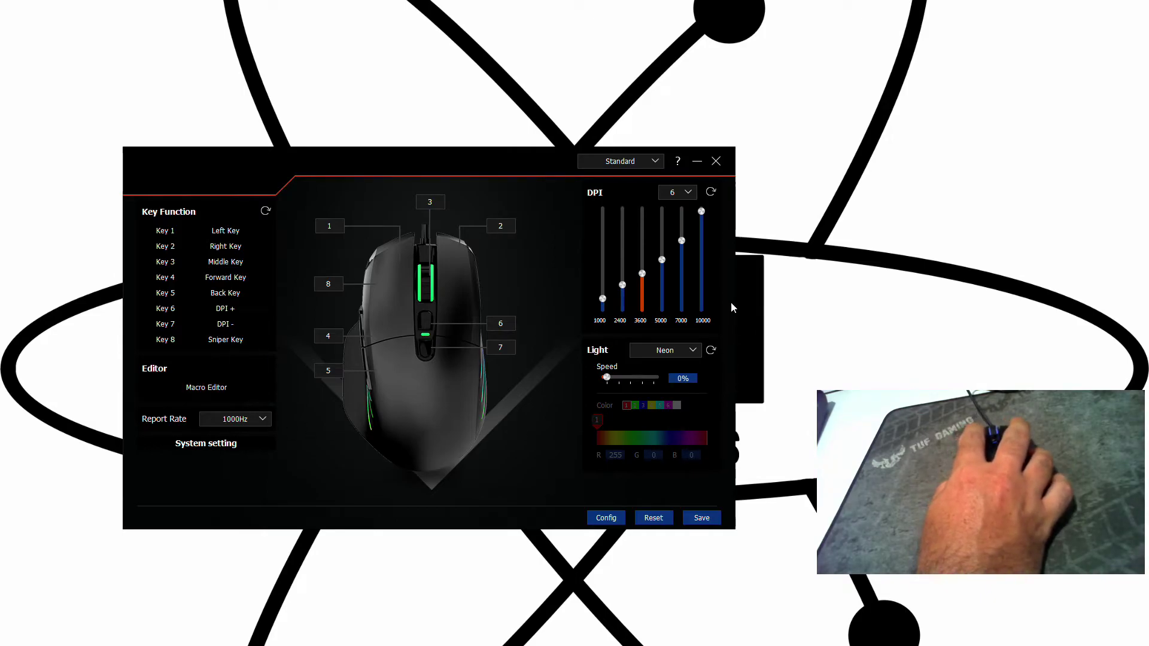
click(655, 161)
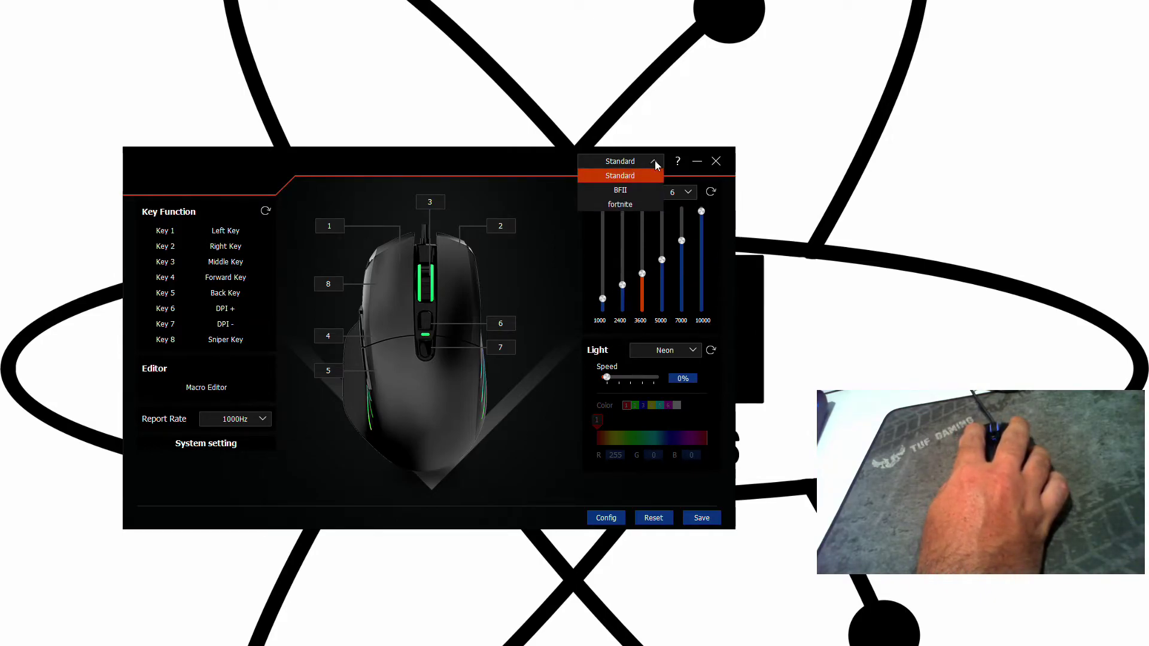
click(626, 189)
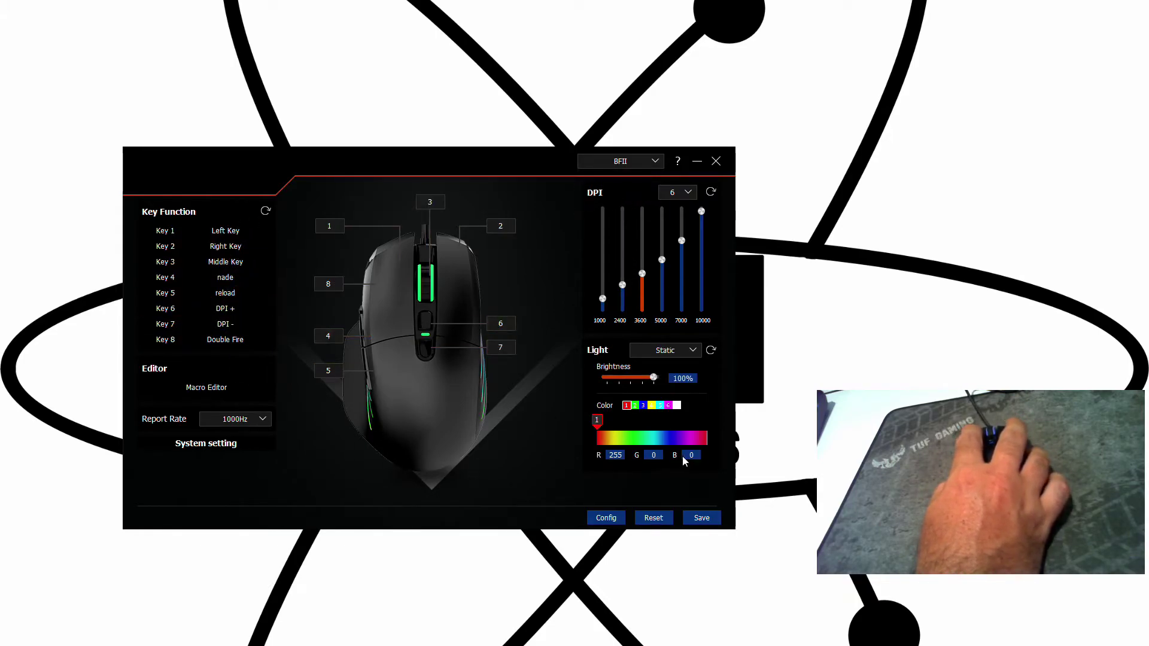
- Load the fortnite profile from the profile dropdown
click(656, 162)
click(632, 203)
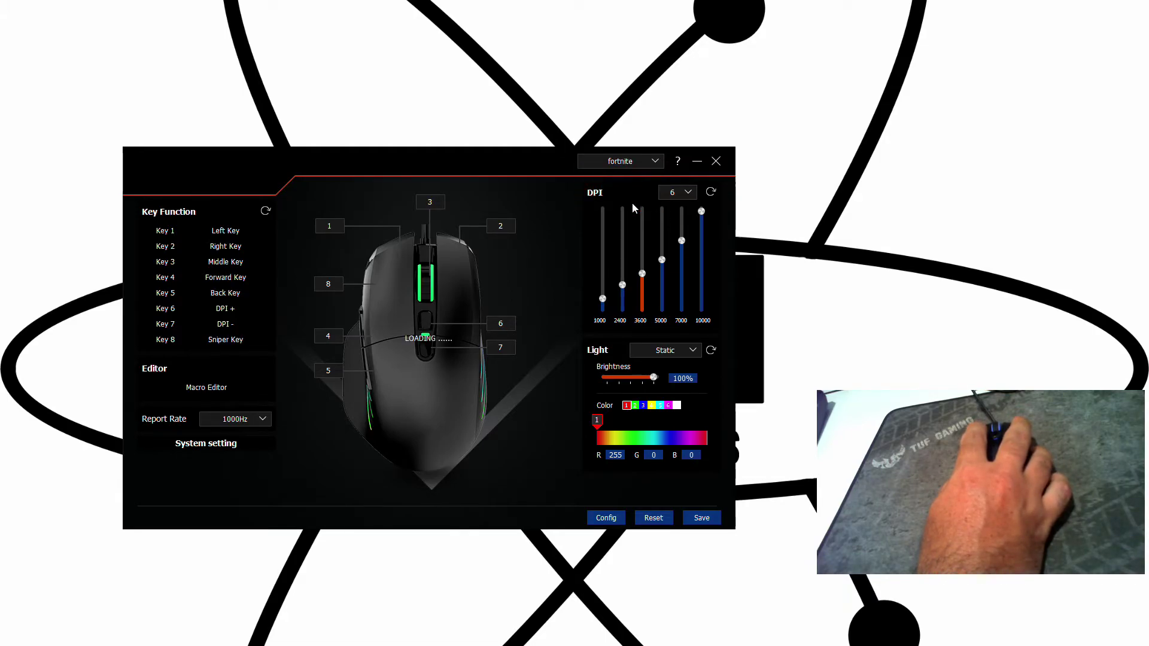
click(688, 194)
click(684, 230)
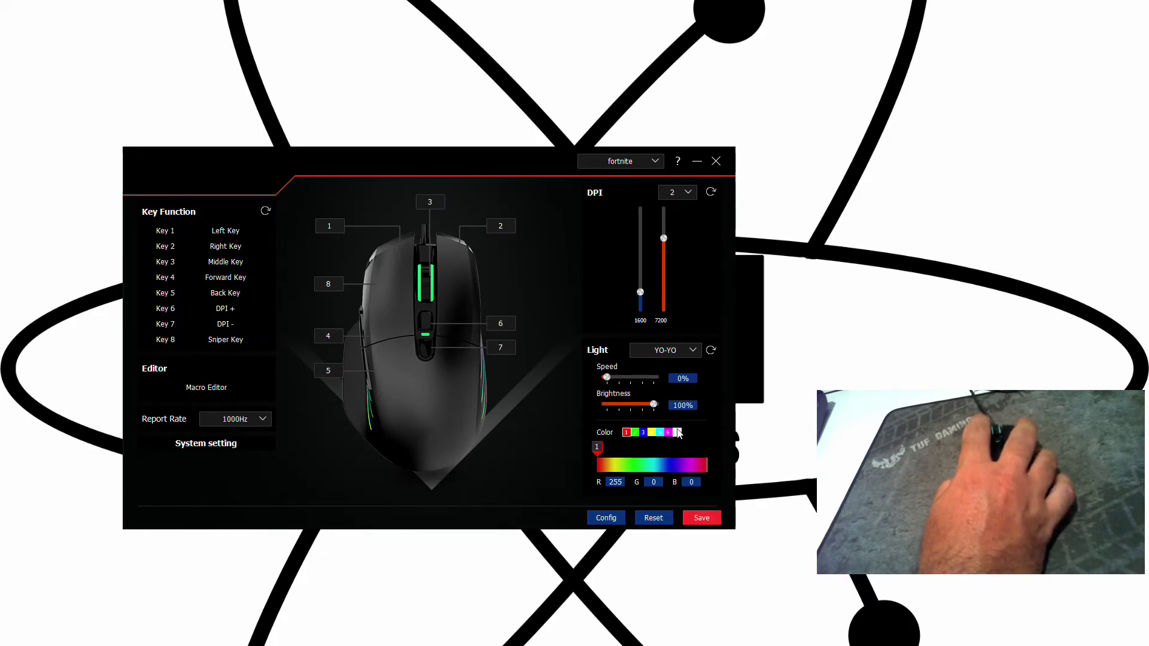
- Map Key 4 to col all, Key 5 to emote and Key 3 to nade
click(225, 293)
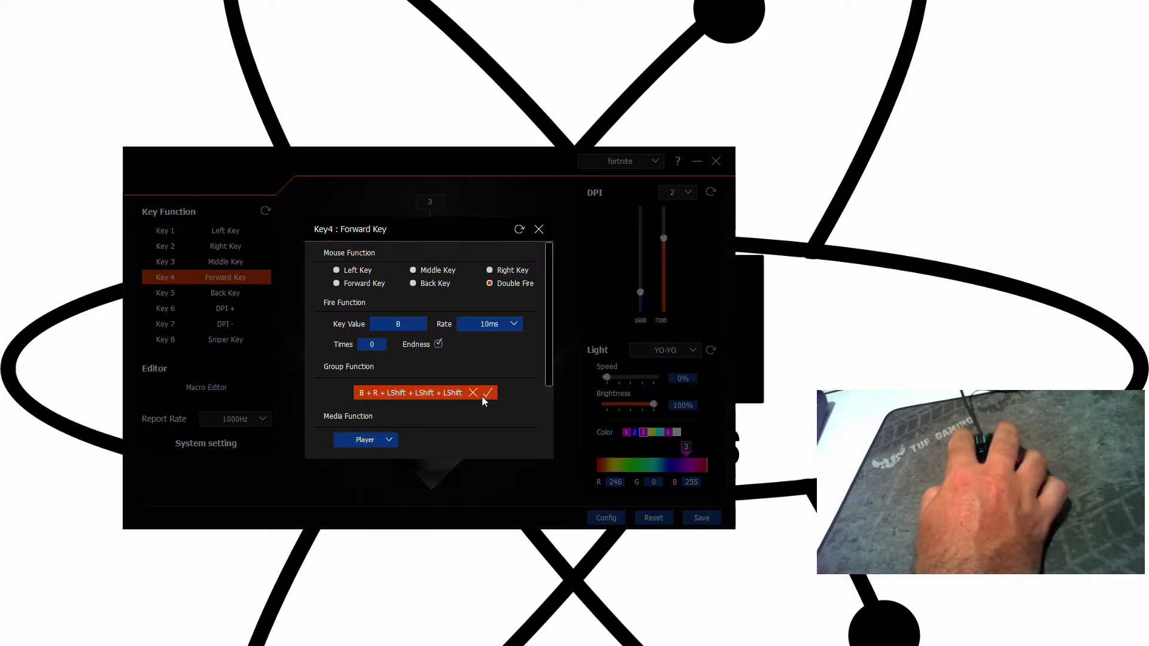
click(419, 367)
click(382, 413)
scroll(419, 359, down, 2)
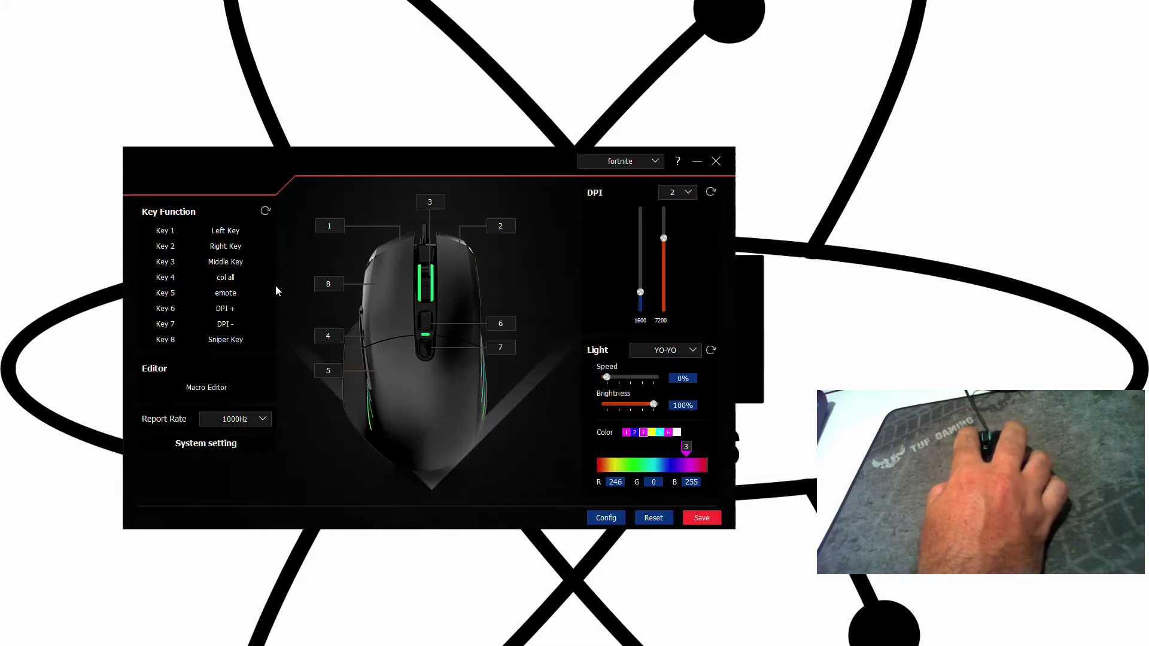
click(225, 262)
click(419, 351)
click(382, 389)
click(539, 229)
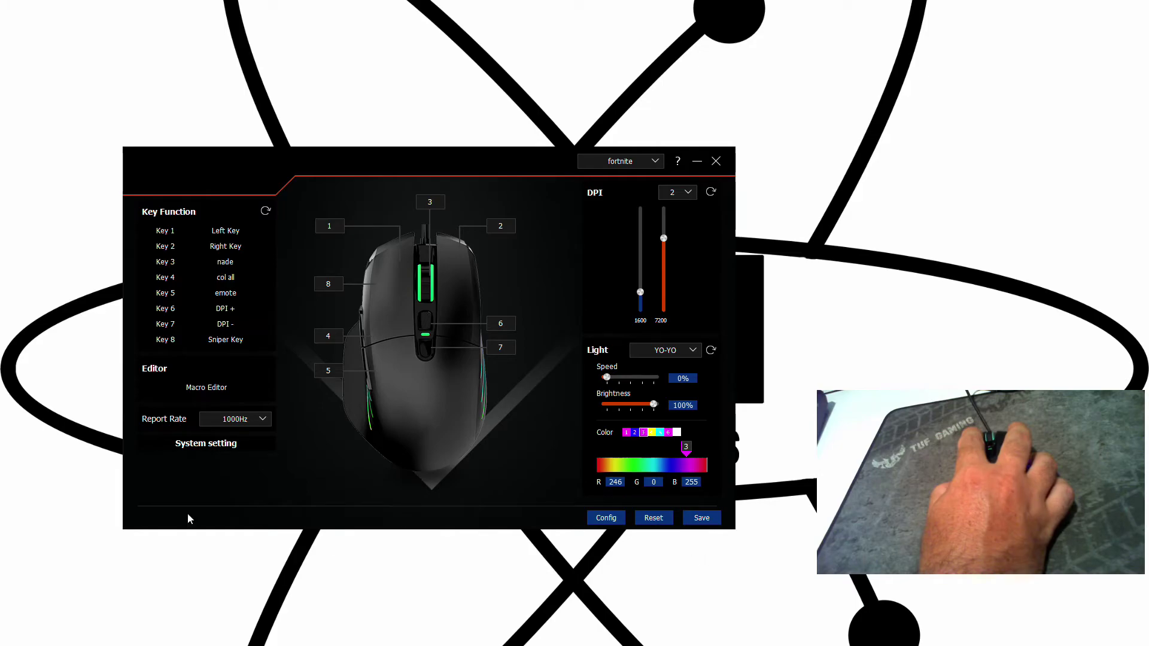
- Cycle the profile dropdown through BFII and fortnite, ending on Standard
click(654, 162)
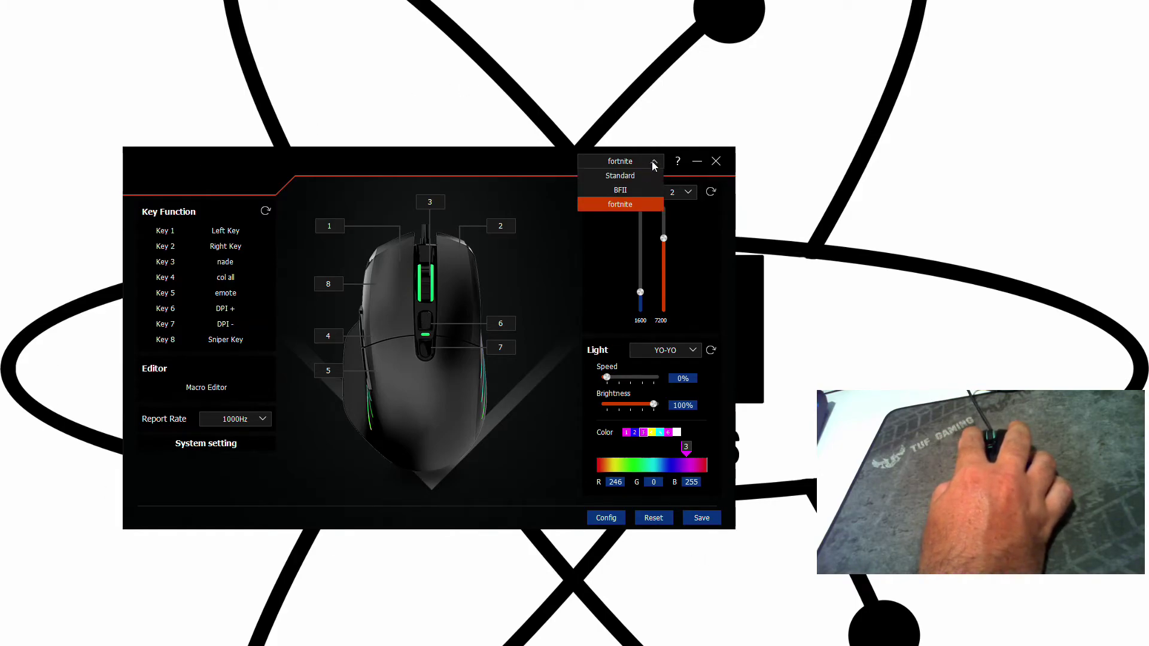
click(621, 189)
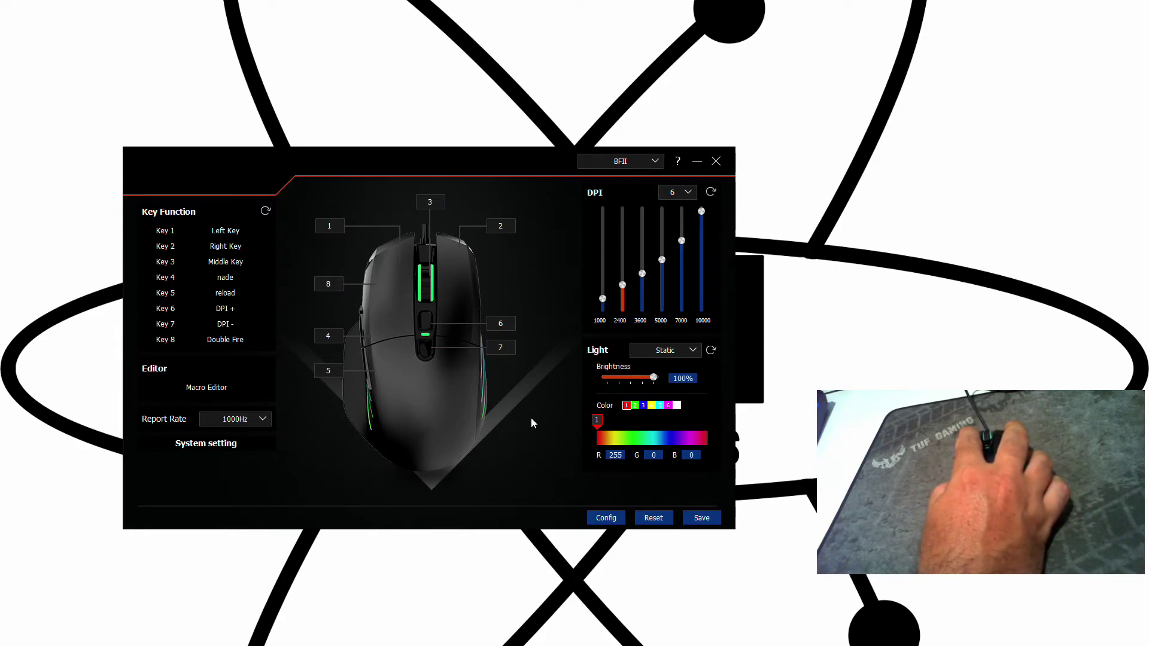
click(655, 162)
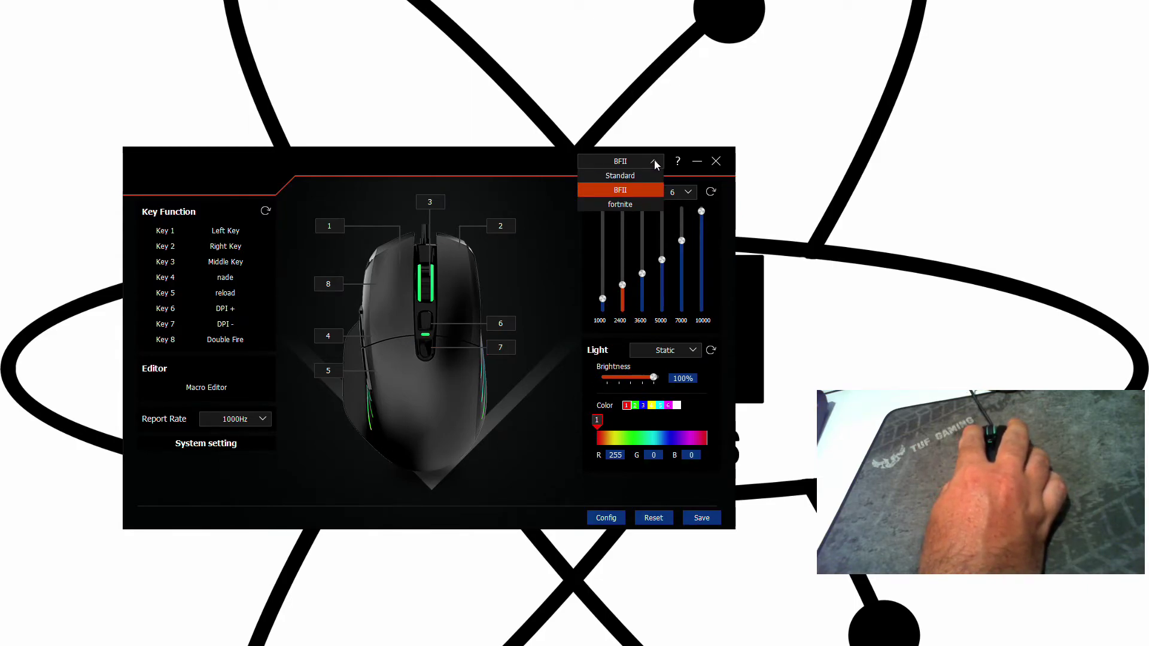
click(637, 204)
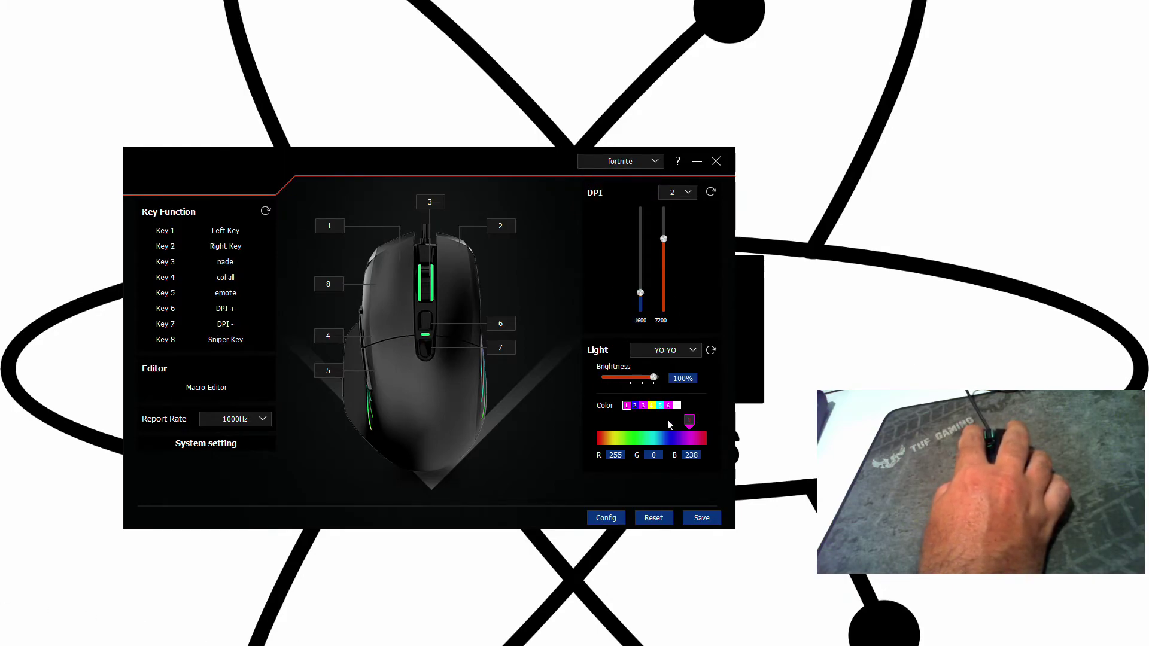
click(658, 163)
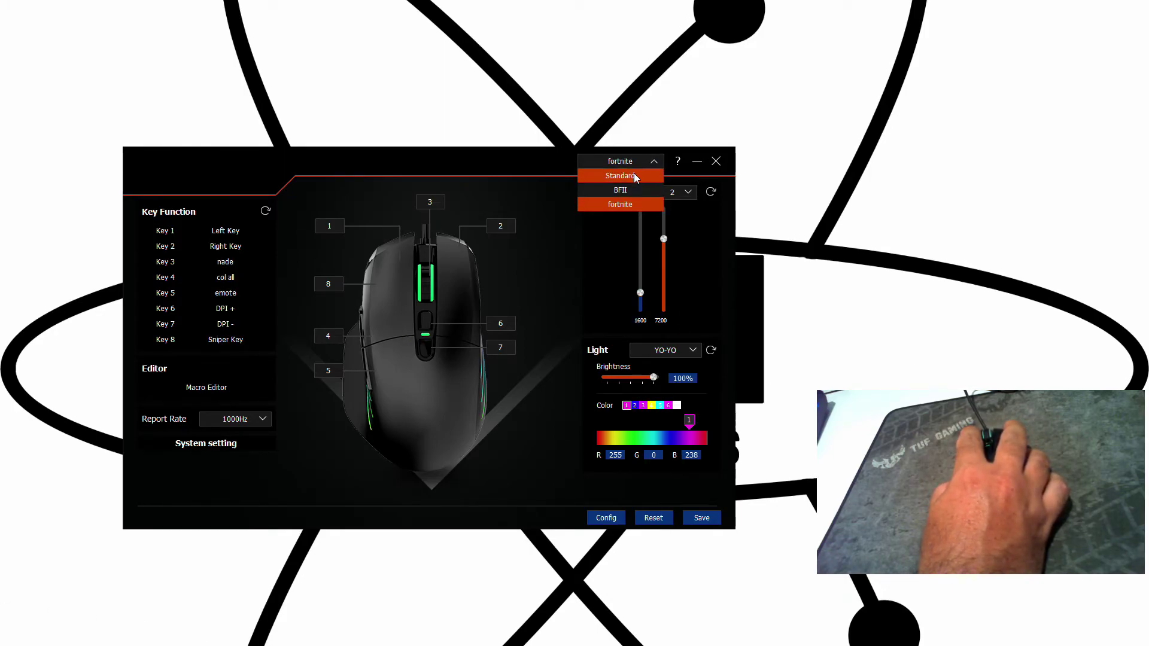
click(634, 173)
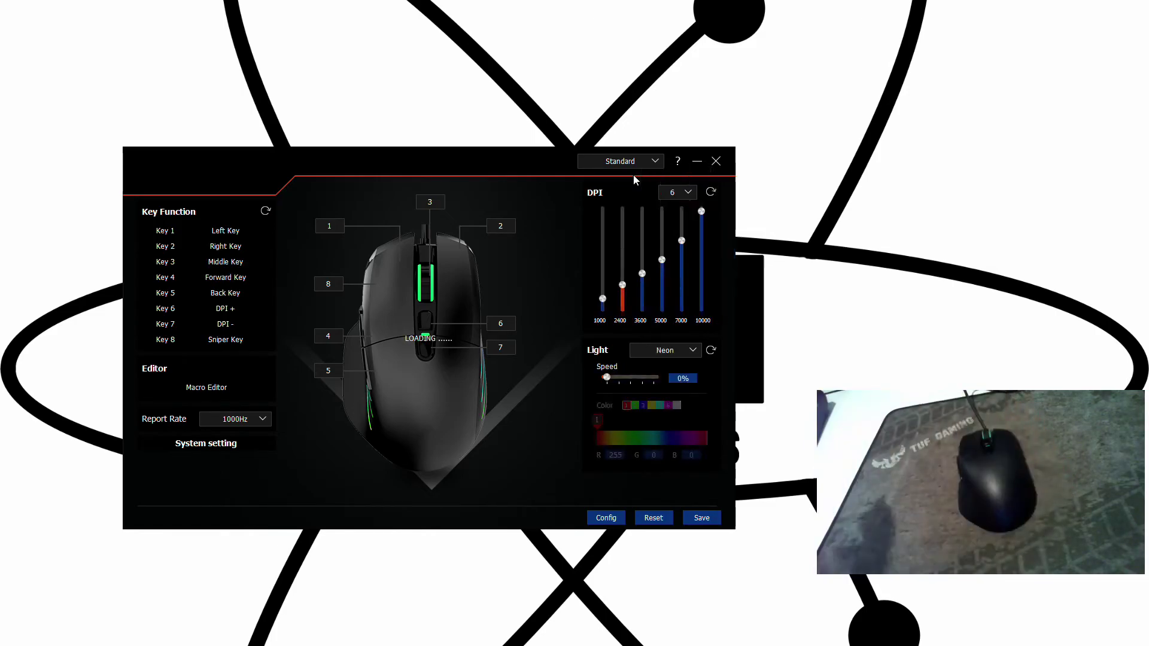